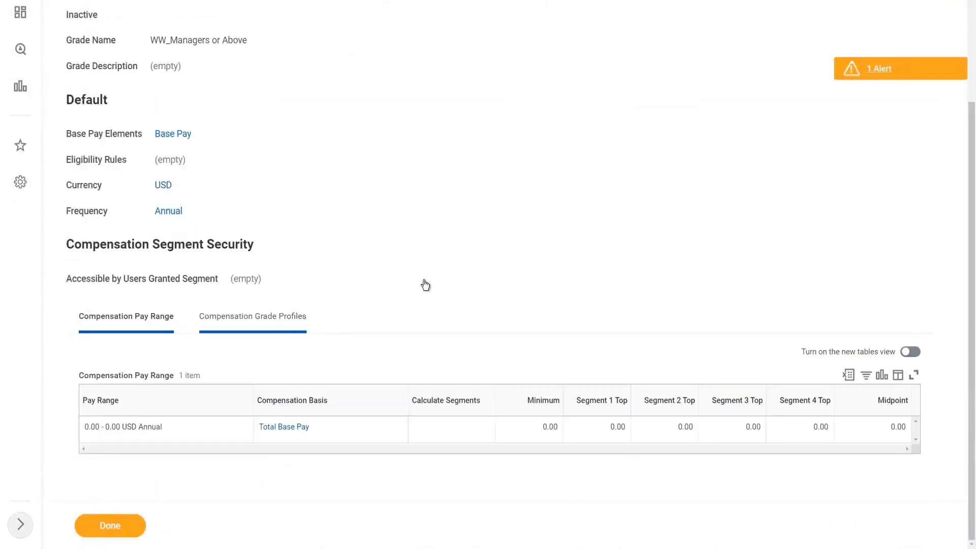
# Scroll through the grade profiles table to review the USA (USD) and UK (GBP) pay ranges.
pyautogui.scroll(-3, 425, 284)
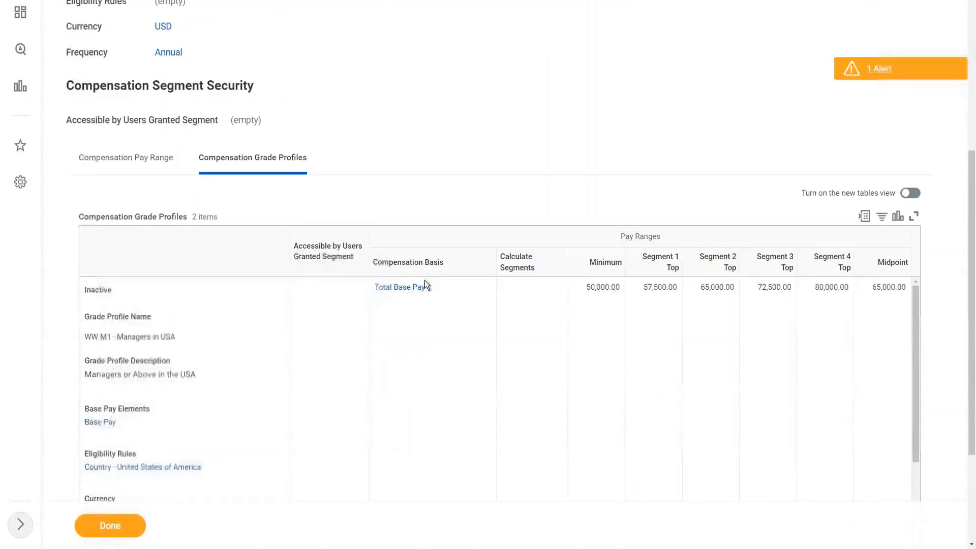
pyautogui.scroll(-2, 498, 386)
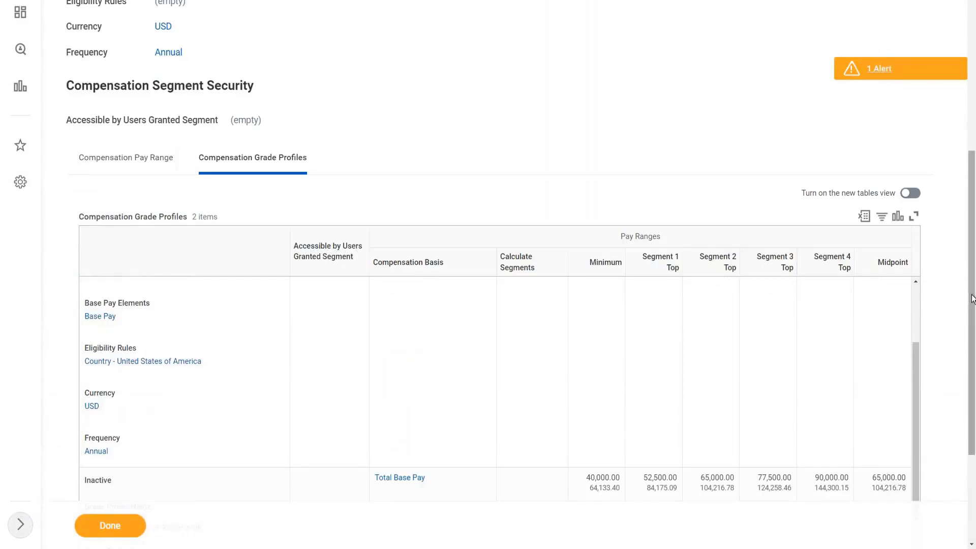
pyautogui.scroll(-1, 975, 376)
pyautogui.scroll(-2, 398, 265)
pyautogui.scroll(2, 397, 264)
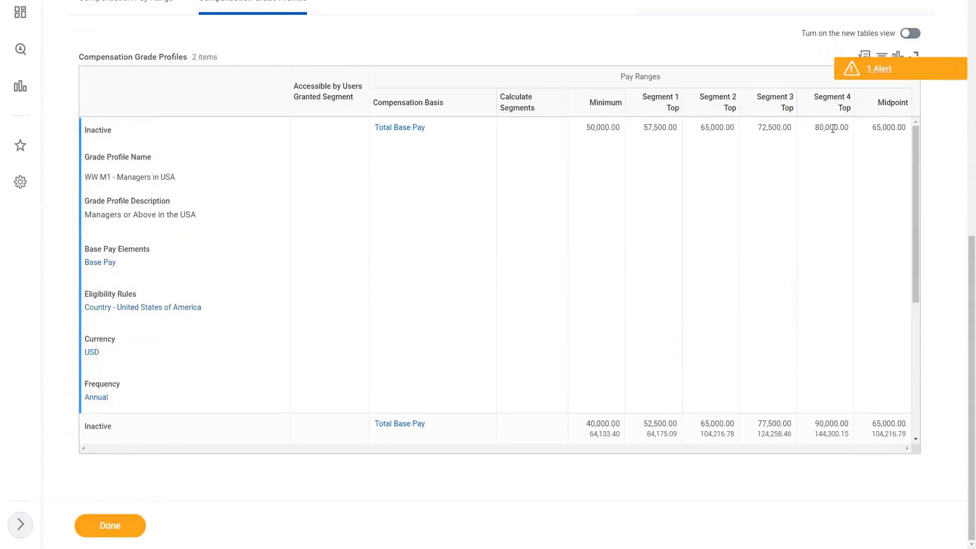
pyautogui.scroll(-3, 198, 352)
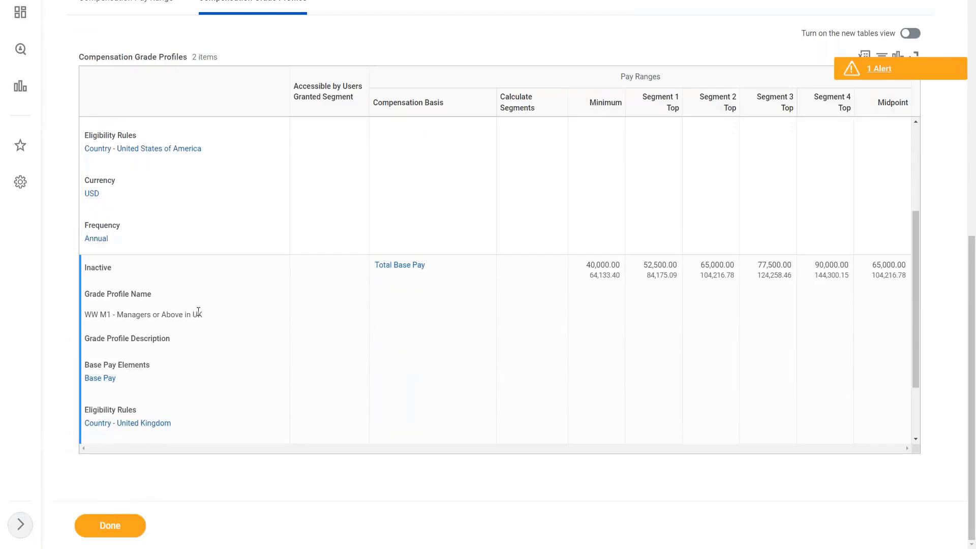
pyautogui.scroll(-1, 510, 312)
pyautogui.moveTo(830, 214)
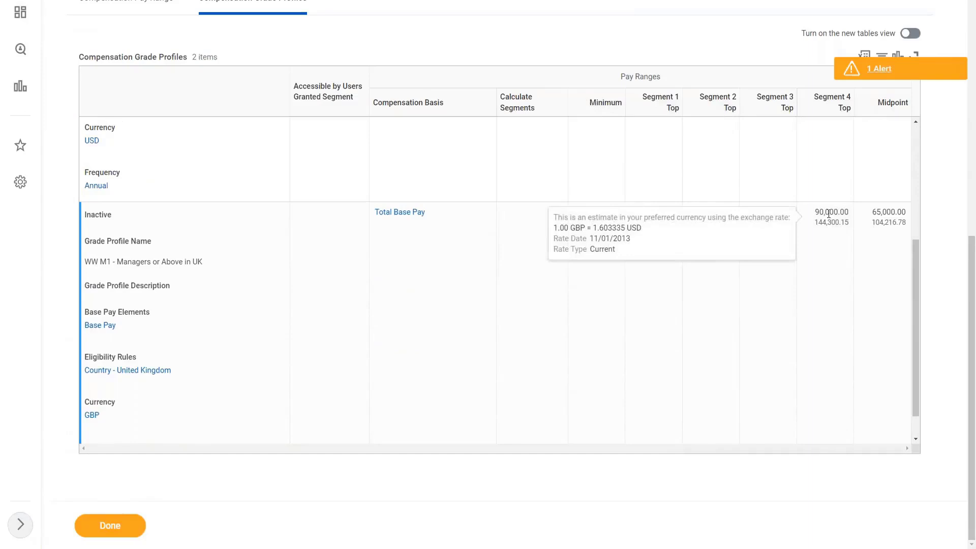
pyautogui.moveTo(99, 420)
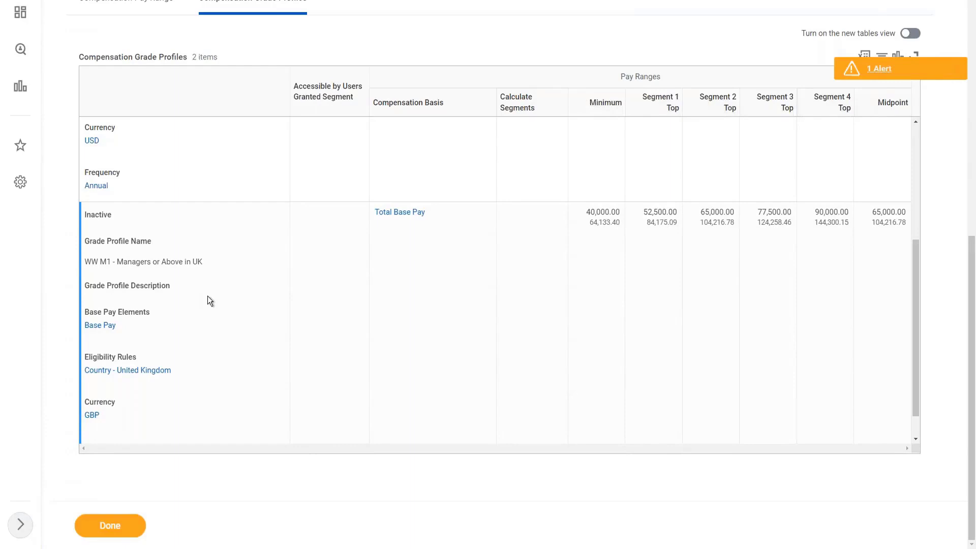
pyautogui.scroll(2, 206, 300)
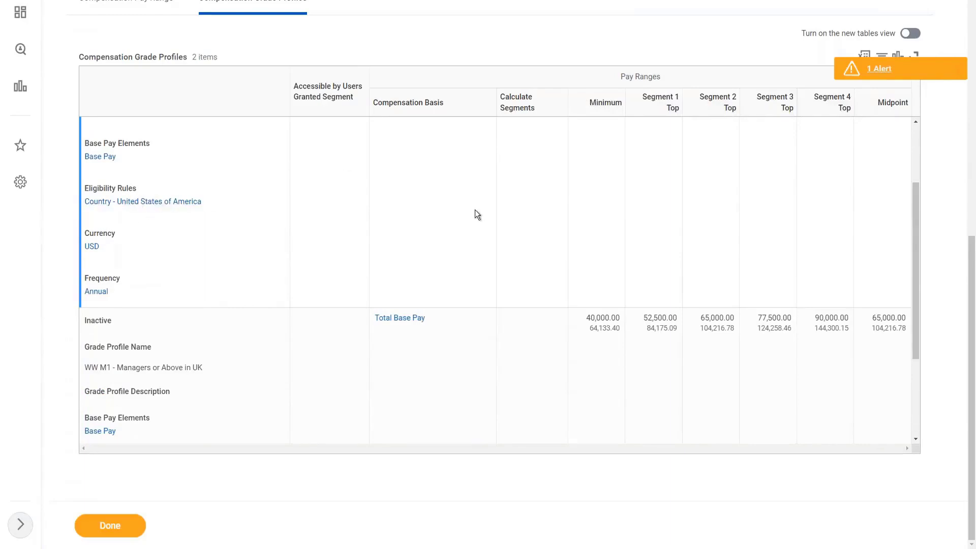
pyautogui.scroll(2, 476, 211)
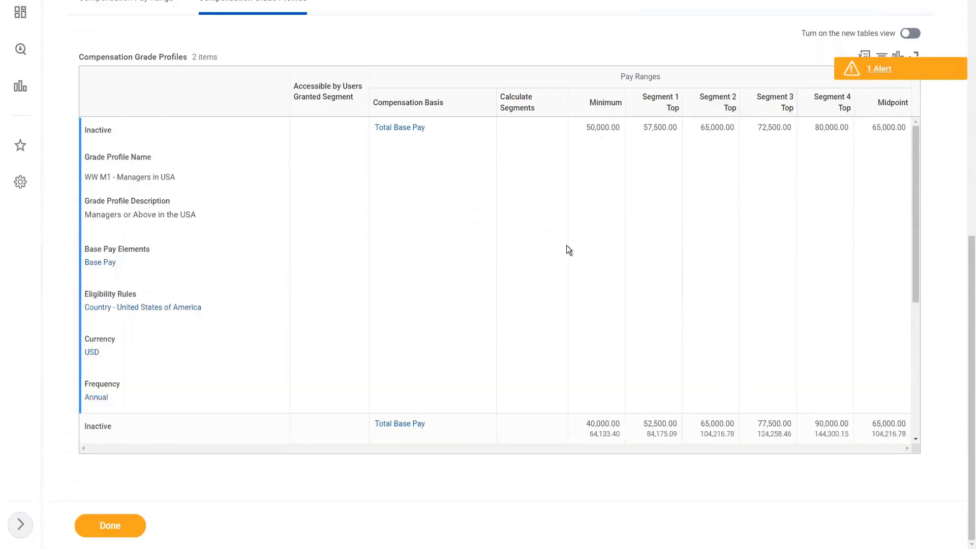
pyautogui.scroll(-3, 566, 245)
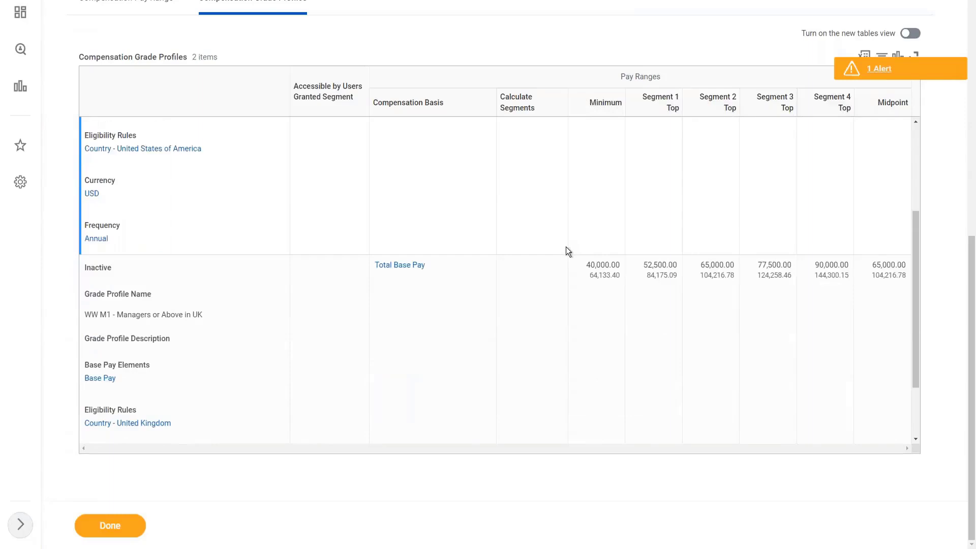
pyautogui.scroll(-1, 566, 246)
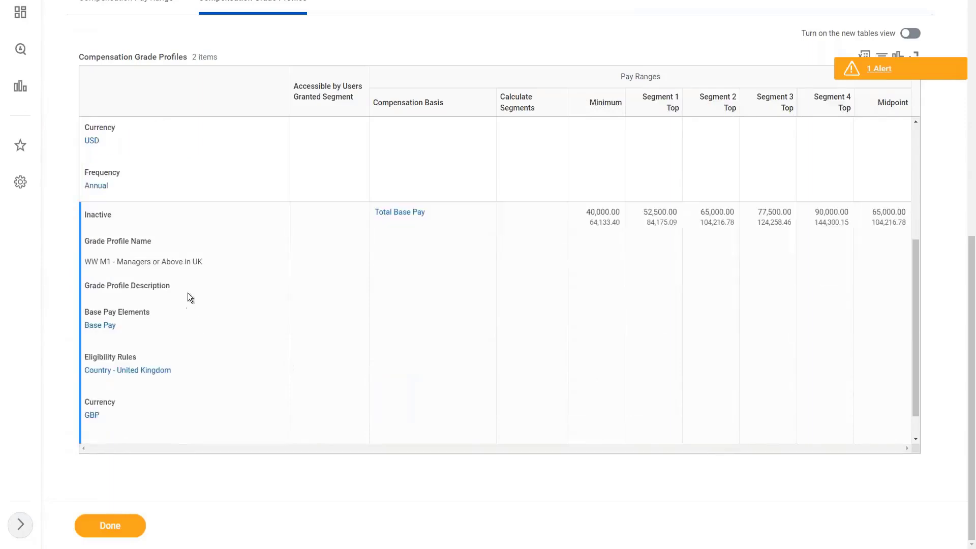
pyautogui.moveTo(110, 374)
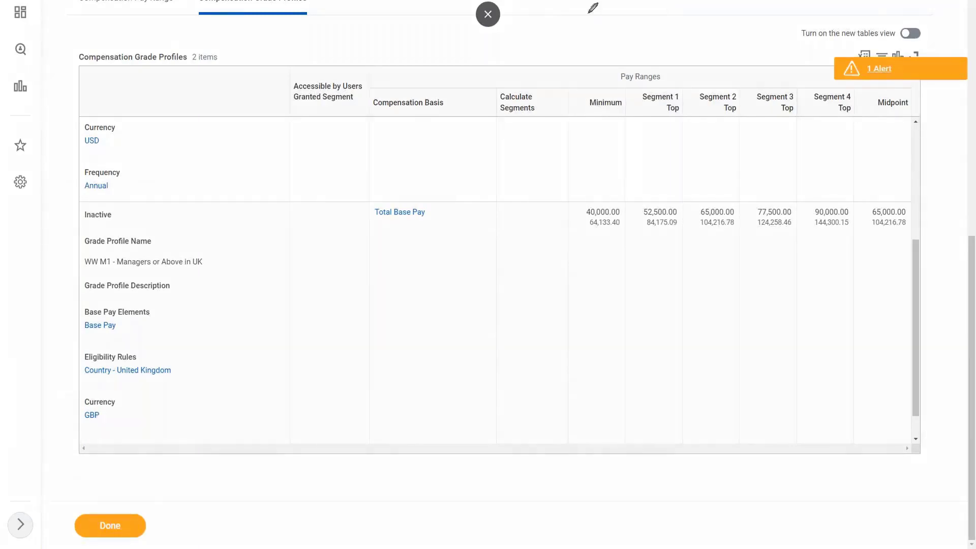
pyautogui.moveTo(611, 240)
pyautogui.mouseDown()
pyautogui.moveTo(636, 205)
pyautogui.moveTo(608, 179)
pyautogui.moveTo(567, 212)
pyautogui.moveTo(598, 238)
pyautogui.moveTo(614, 237)
pyautogui.mouseUp()
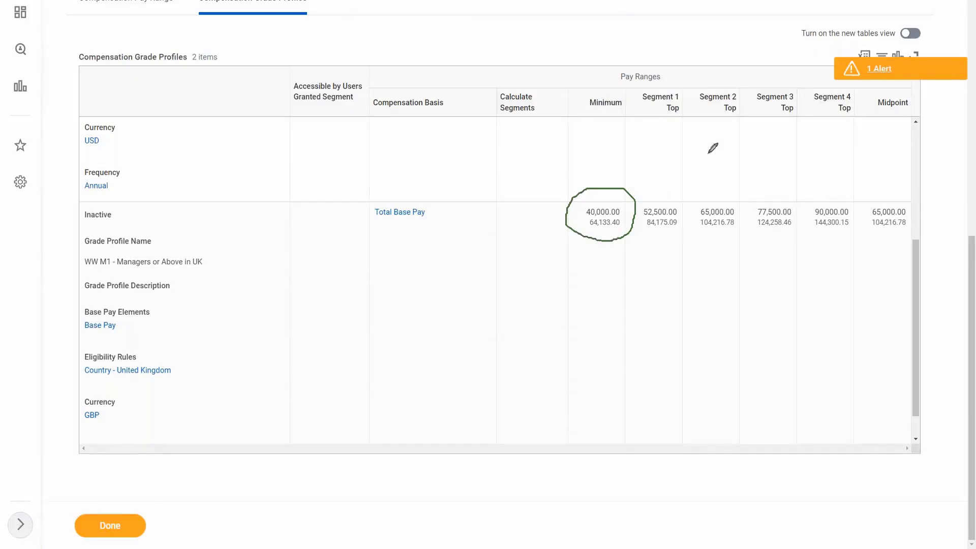
pyautogui.moveTo(806, 213)
pyautogui.mouseDown()
pyautogui.moveTo(799, 200)
pyautogui.moveTo(745, 214)
pyautogui.moveTo(801, 226)
pyautogui.moveTo(806, 206)
pyautogui.mouseUp()
pyautogui.moveTo(925, 204)
pyautogui.mouseDown()
pyautogui.moveTo(855, 206)
pyautogui.moveTo(918, 228)
pyautogui.moveTo(925, 205)
pyautogui.mouseUp()
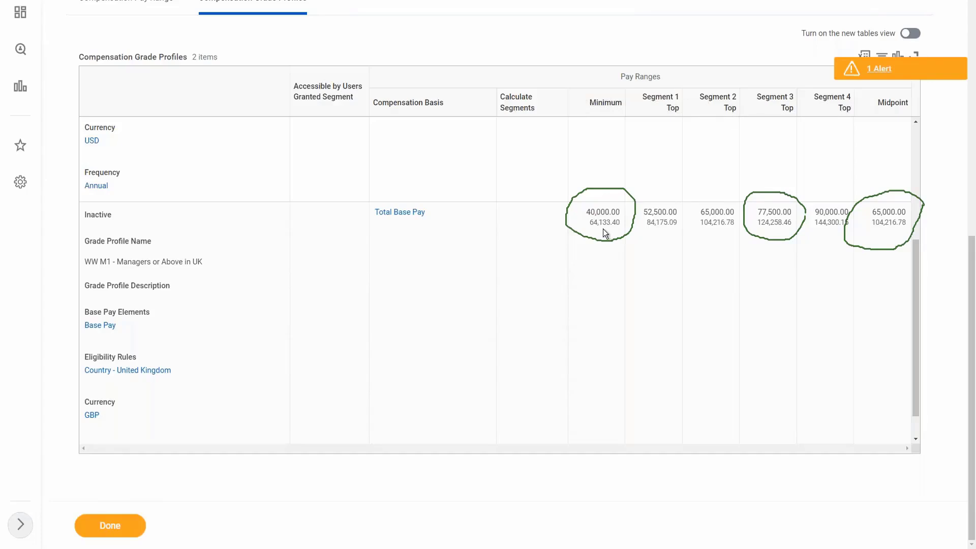
pyautogui.moveTo(588, 214)
pyautogui.moveTo(588, 212); pyautogui.dragTo(615, 212)
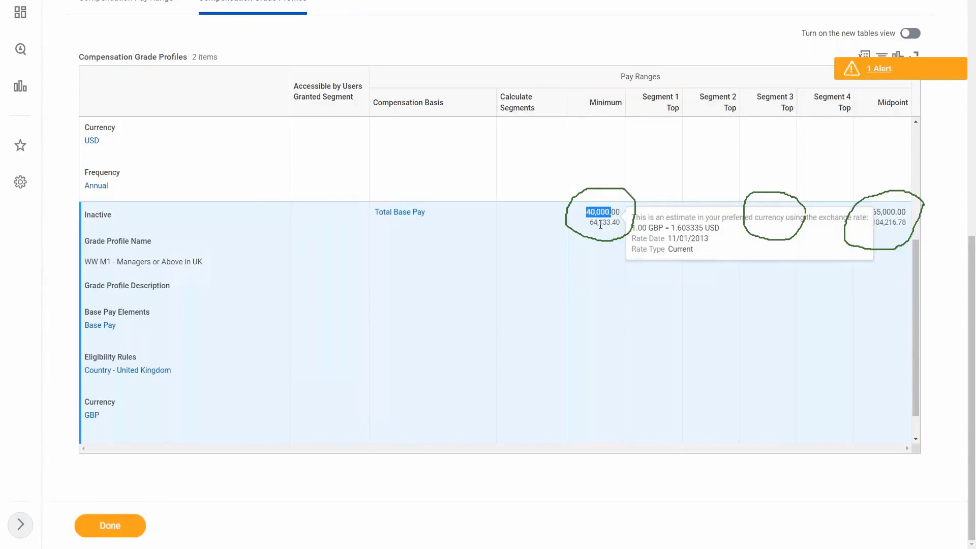
pyautogui.click(601, 225)
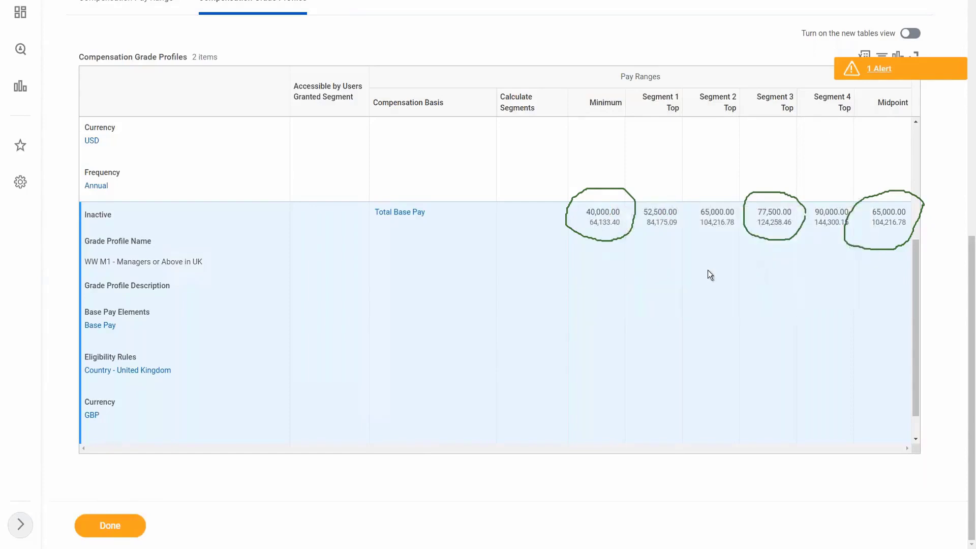
pyautogui.moveTo(602, 219)
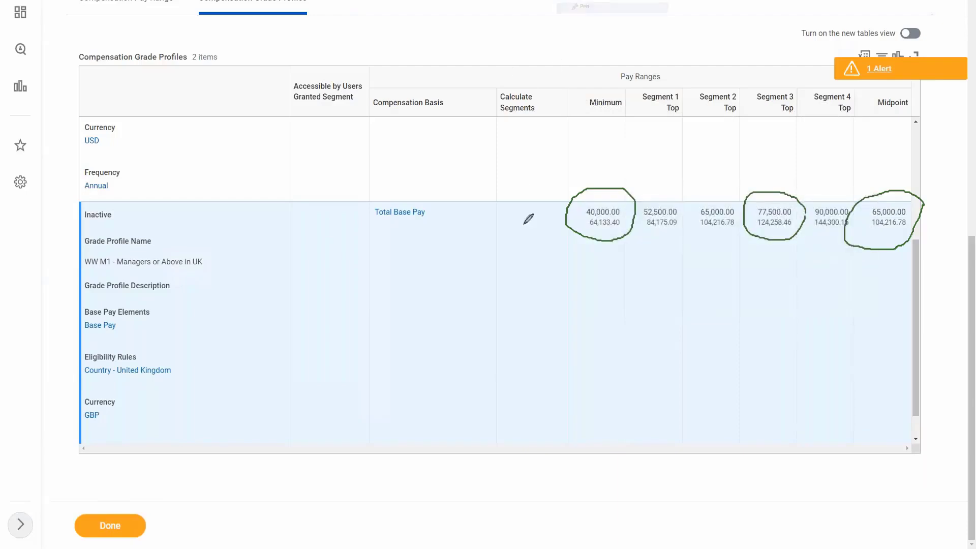
pyautogui.moveTo(565, 213)
pyautogui.mouseDown()
pyautogui.moveTo(342, 275)
pyautogui.moveTo(109, 399)
pyautogui.moveTo(95, 393)
pyautogui.moveTo(102, 414)
pyautogui.moveTo(125, 405)
pyautogui.mouseUp()
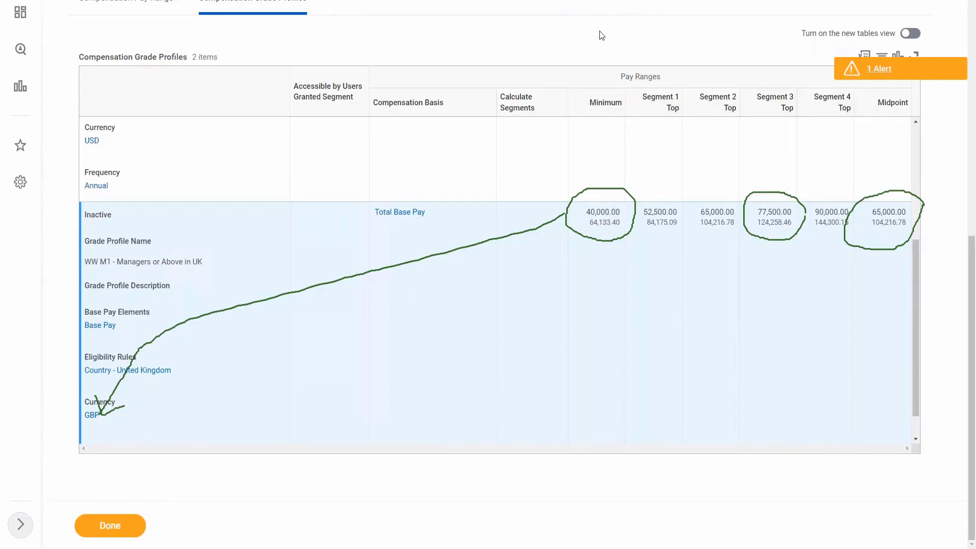
pyautogui.press('Escape')
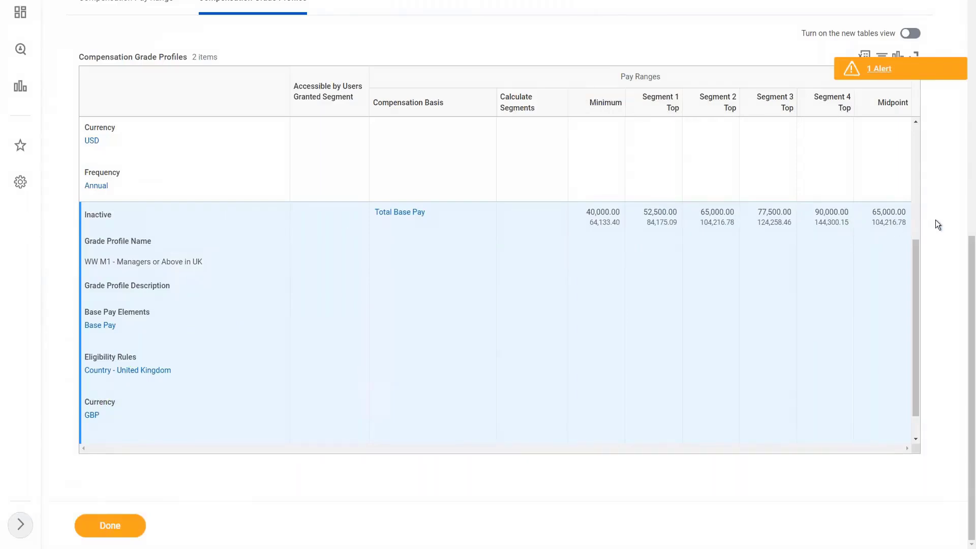
pyautogui.scroll(5, 936, 220)
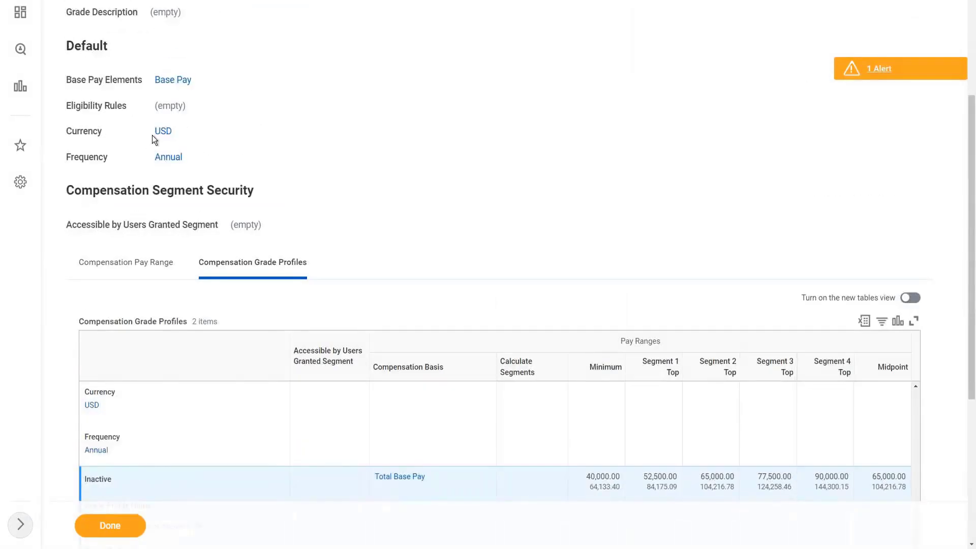
pyautogui.scroll(-3, 544, 138)
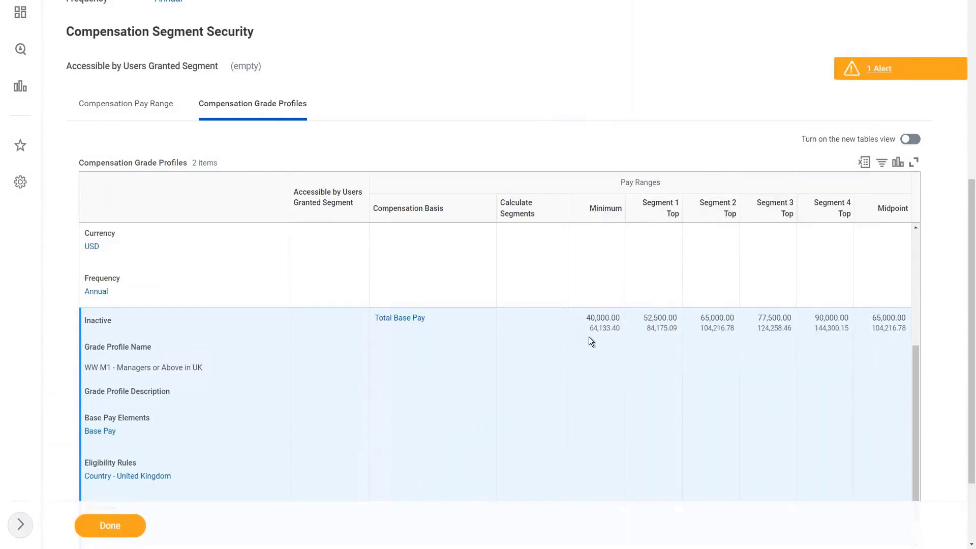
pyautogui.scroll(10, 559, 362)
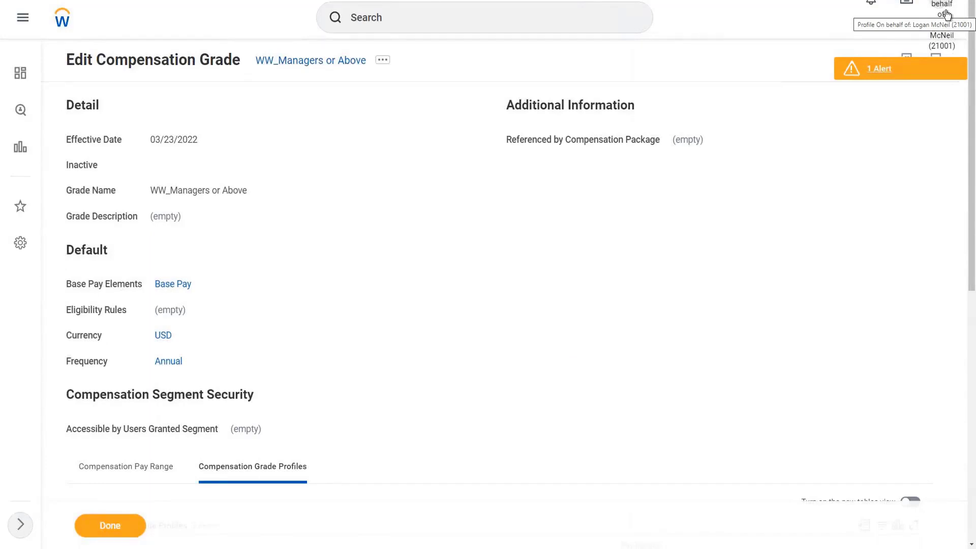
pyautogui.scroll(-5, 501, 159)
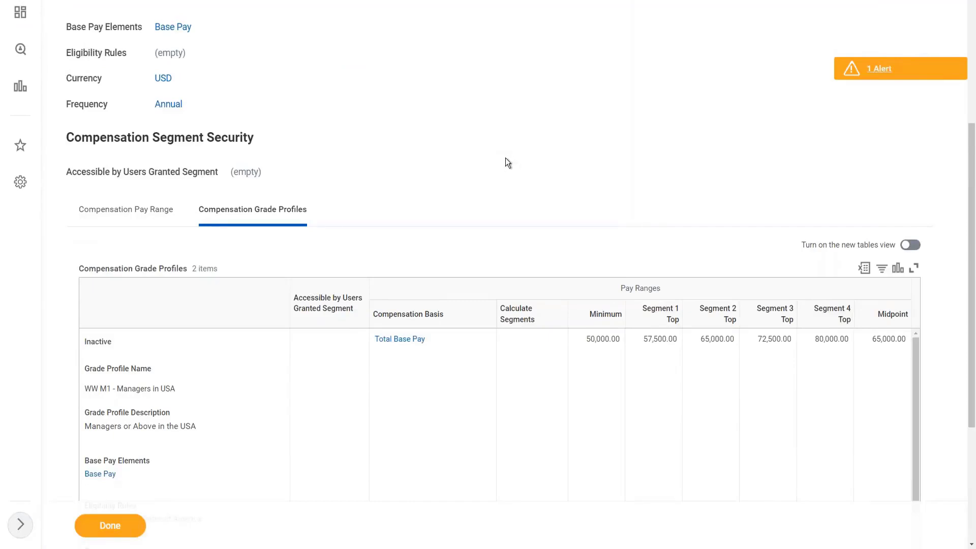
pyautogui.scroll(-4, 505, 162)
pyautogui.scroll(-5, 477, 270)
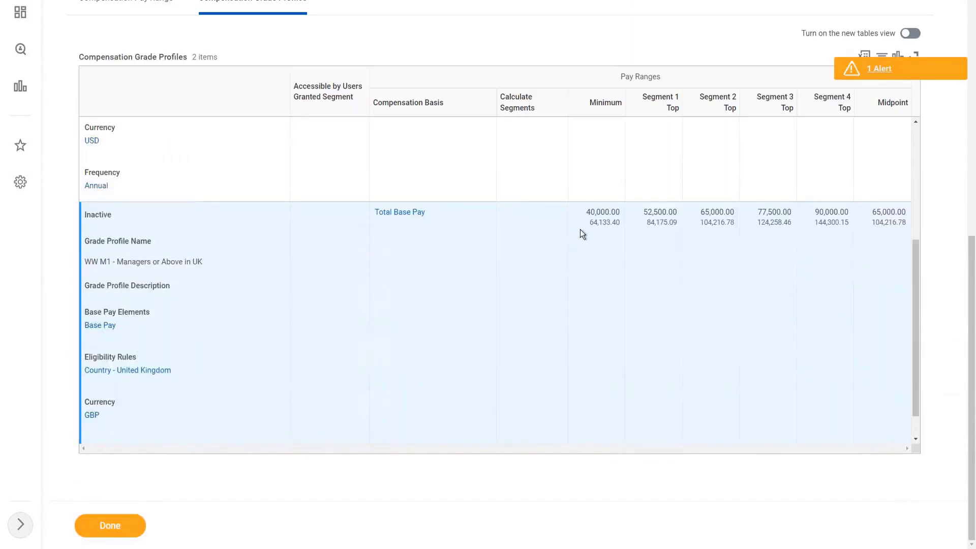
pyautogui.moveTo(592, 223)
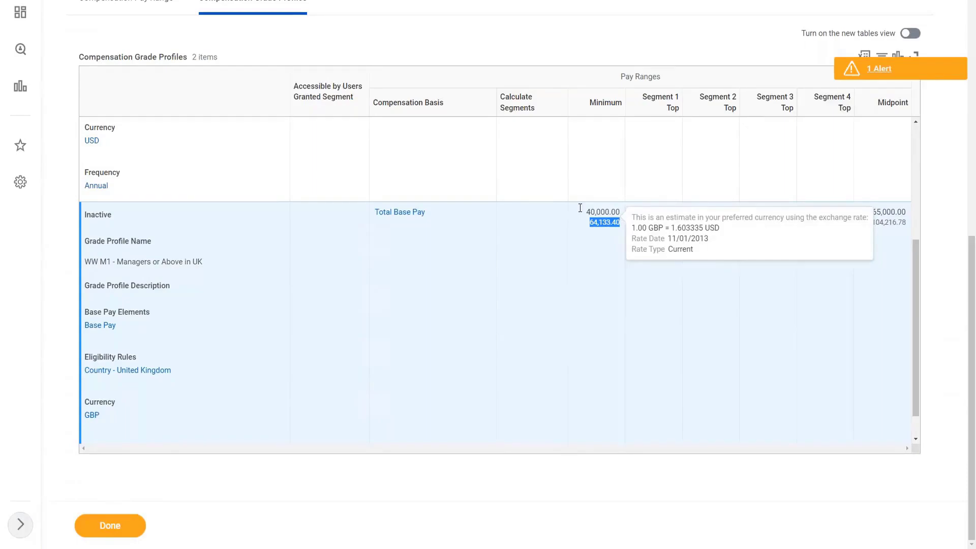
pyautogui.scroll(10, 474, 209)
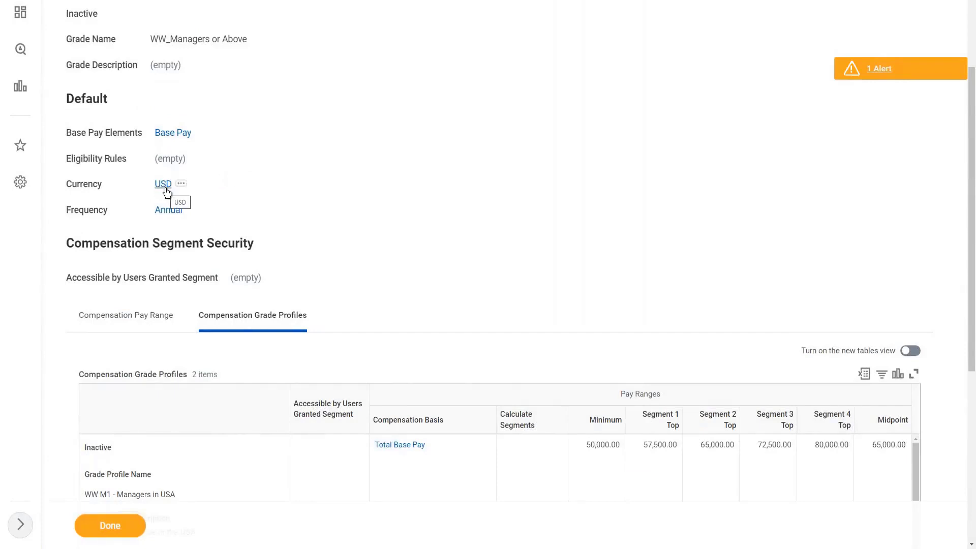
# Inspect the UK profile's 40,000.00 minimum and its 64,133.40 USD estimate.
pyautogui.scroll(-10, 503, 214)
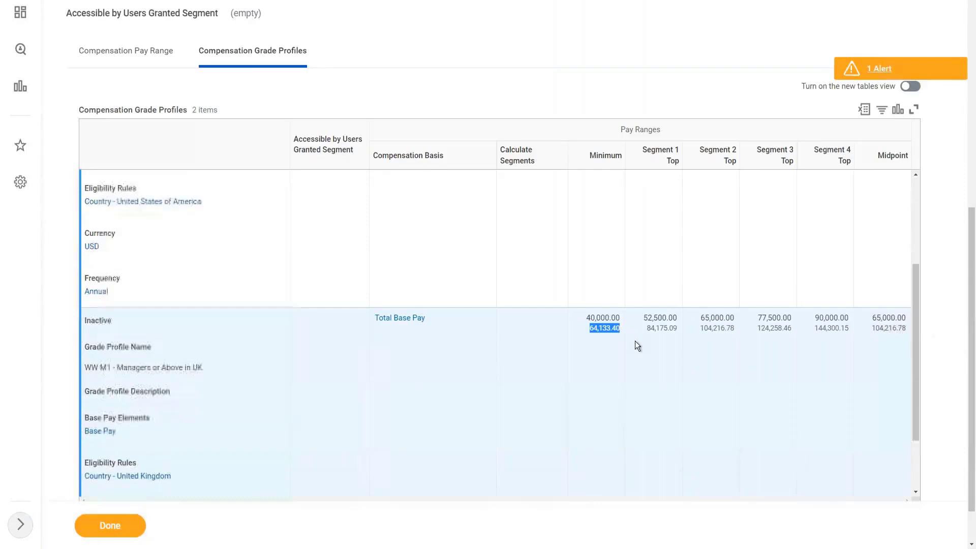
pyautogui.click(600, 331)
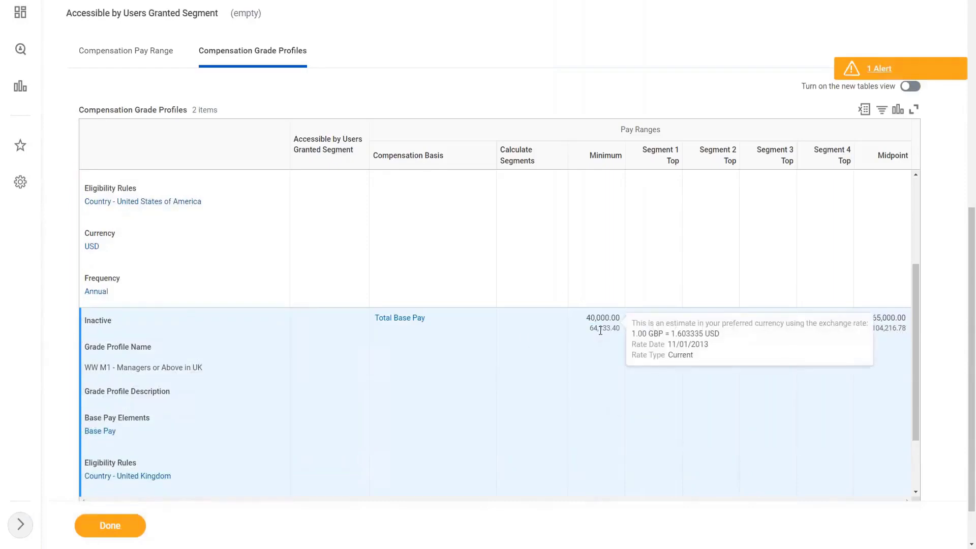
pyautogui.scroll(-4, 833, 425)
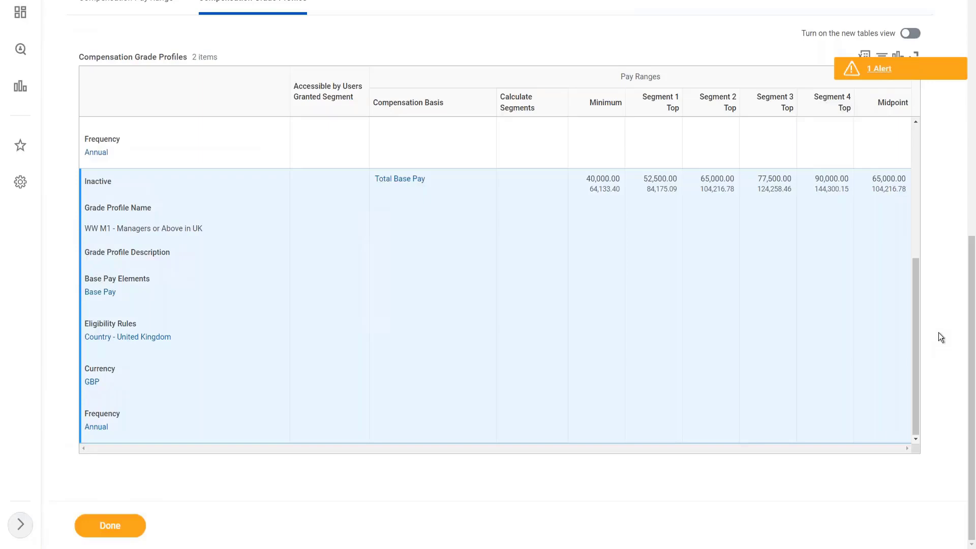
pyautogui.doubleClick(598, 179)
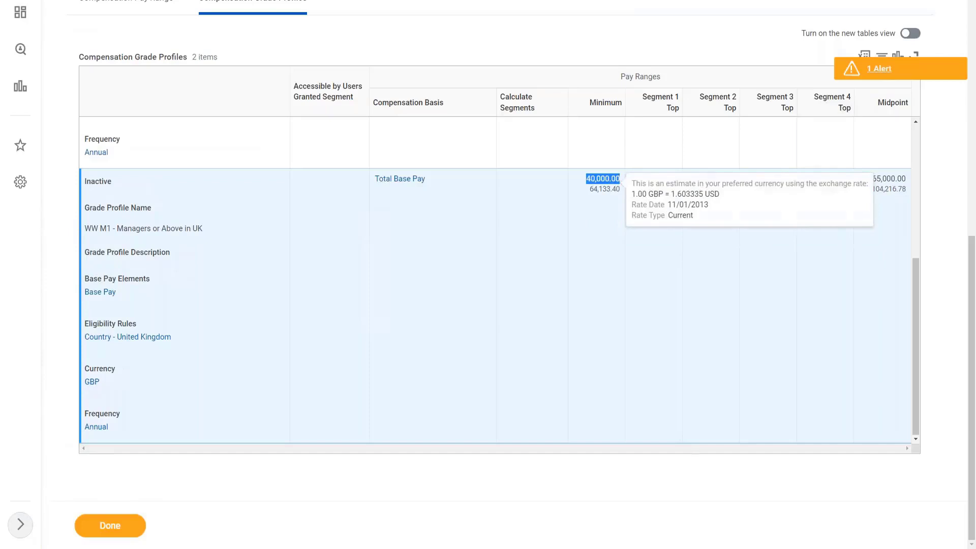
pyautogui.doubleClick(594, 189)
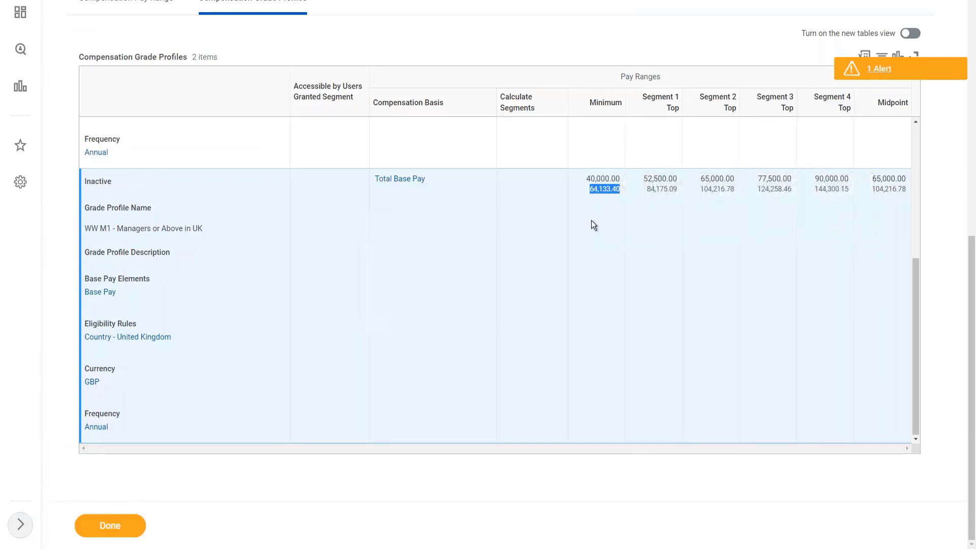
pyautogui.moveTo(602, 184)
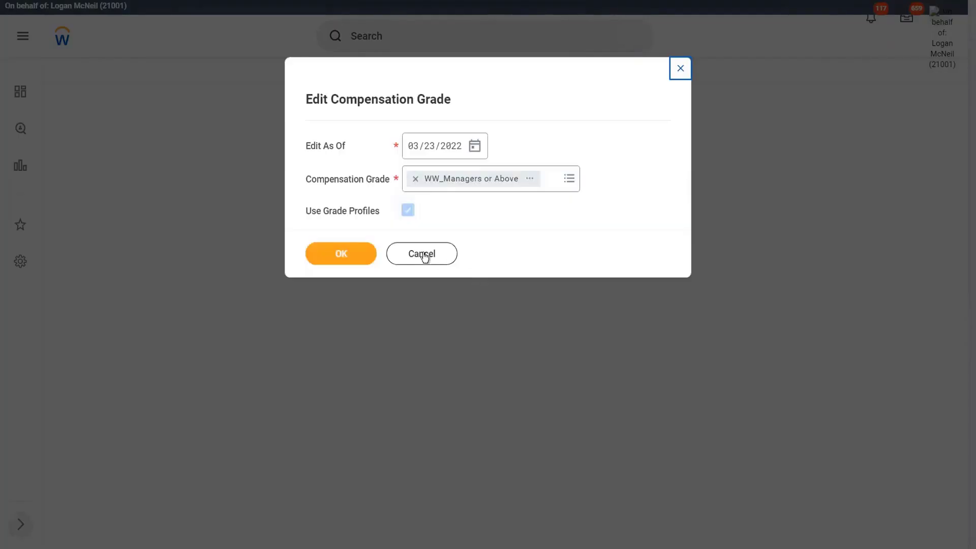
# Cancel the compensation grade edit and open Change Preferences under My Account.
pyautogui.click(423, 254)
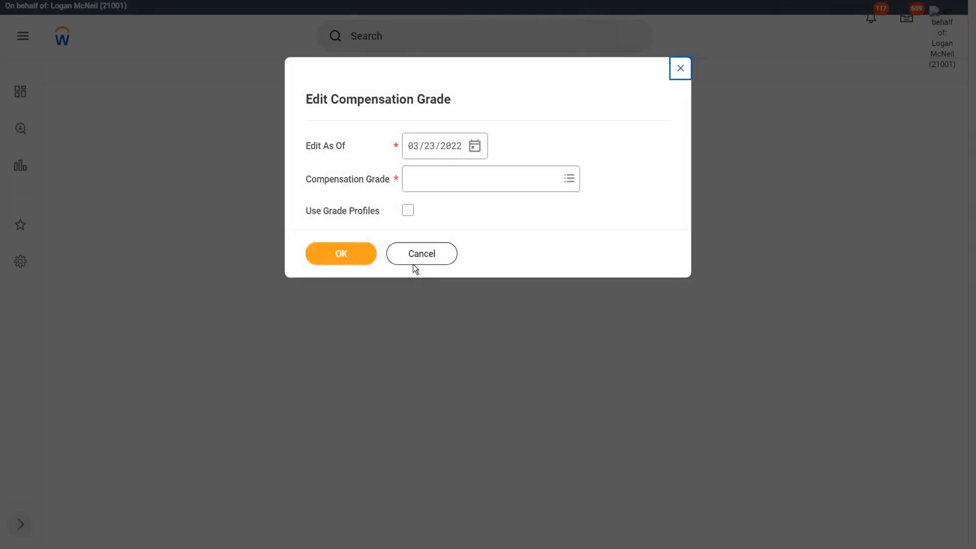
pyautogui.click(414, 261)
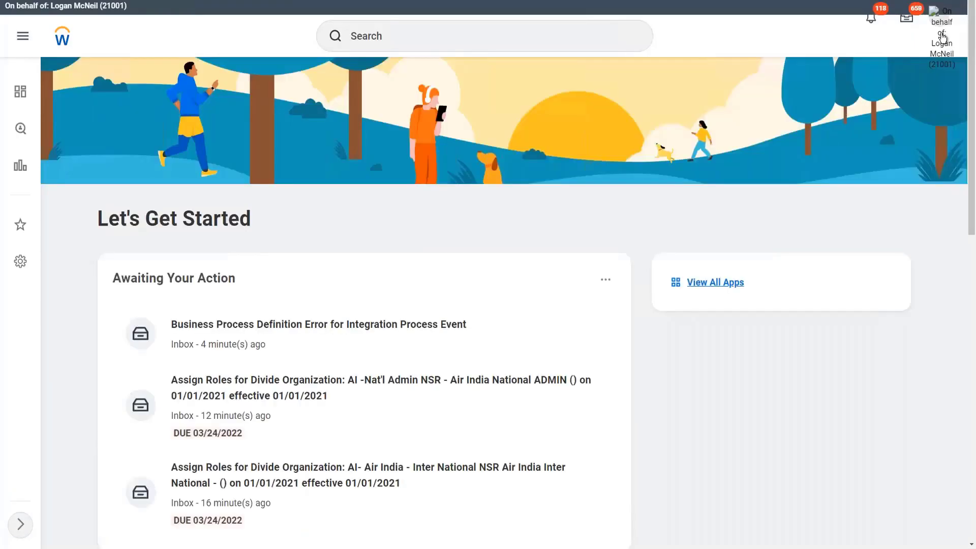
pyautogui.click(943, 37)
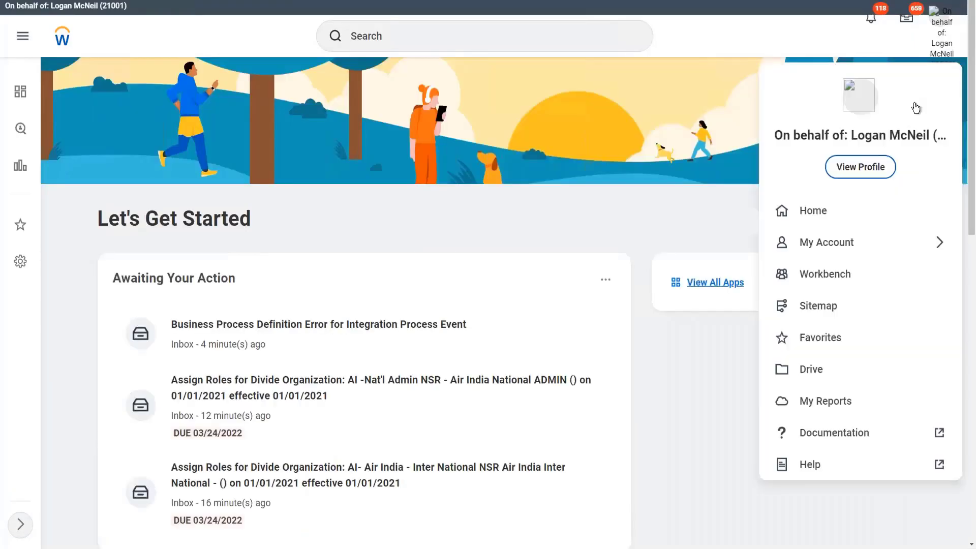
pyautogui.click(878, 240)
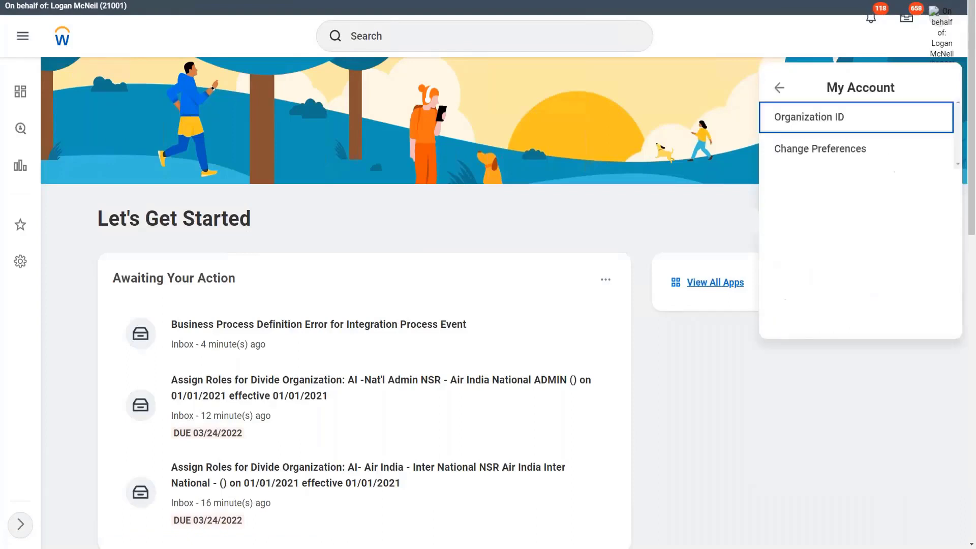
pyautogui.click(819, 150)
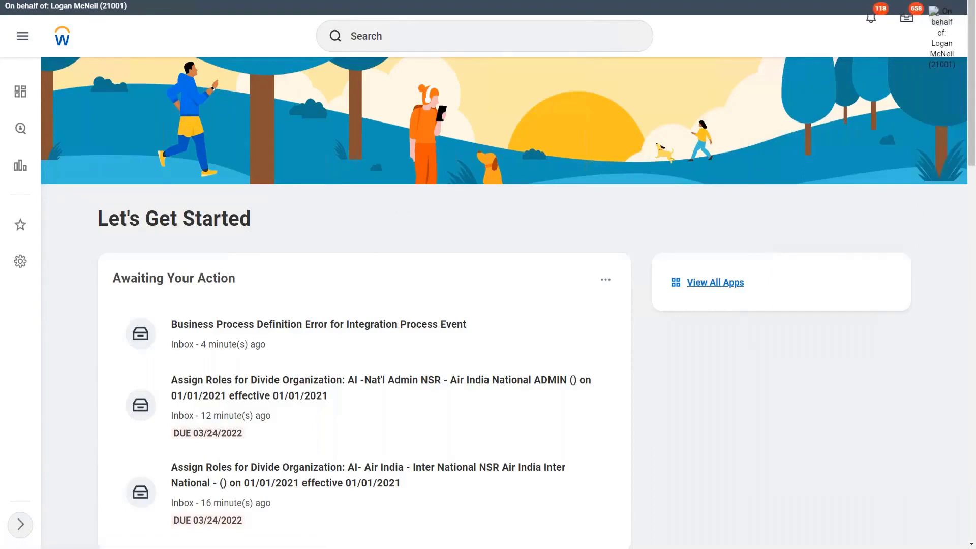
# Replace USD with GBP as the preferred currency.
pyautogui.scroll(-1, 390, 359)
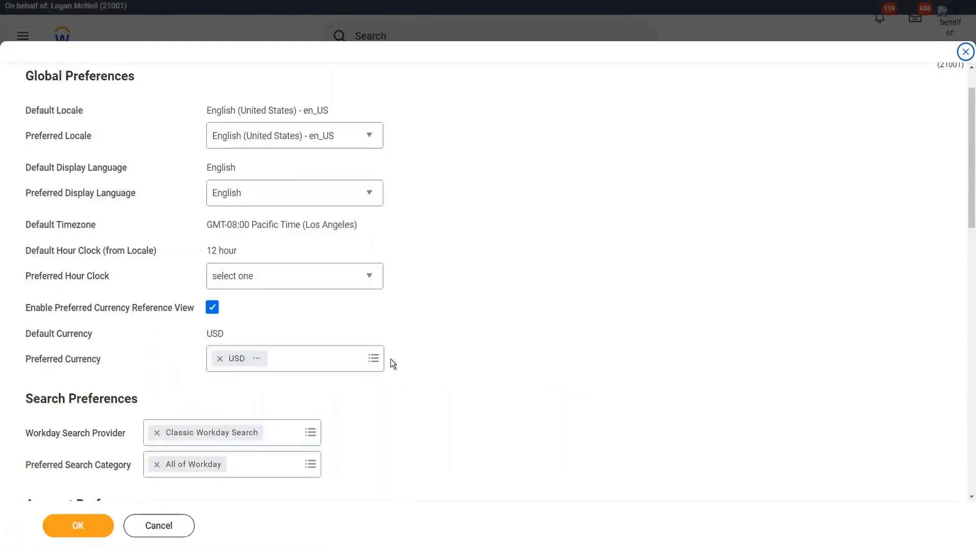
pyautogui.moveTo(27, 359); pyautogui.dragTo(86, 362)
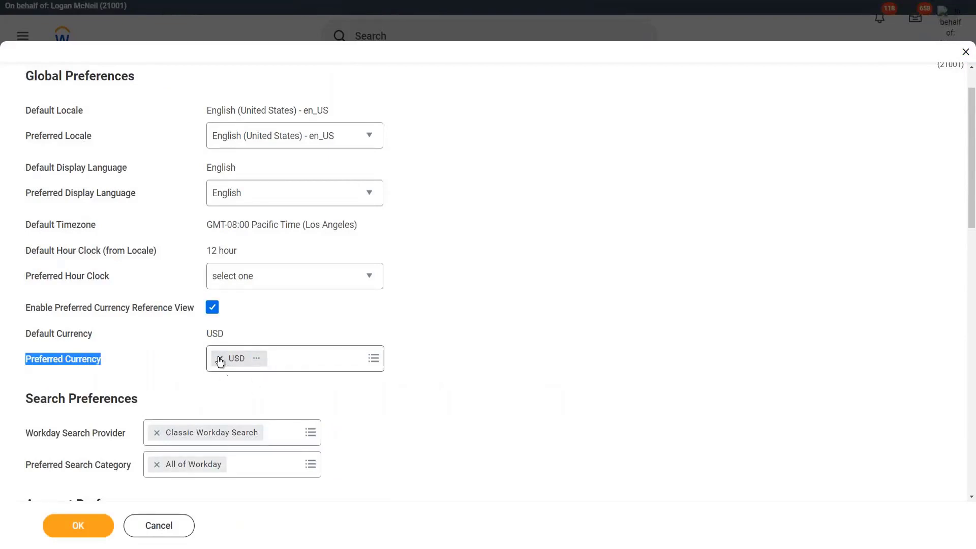
pyautogui.click(334, 364)
pyautogui.press('BackSpace')
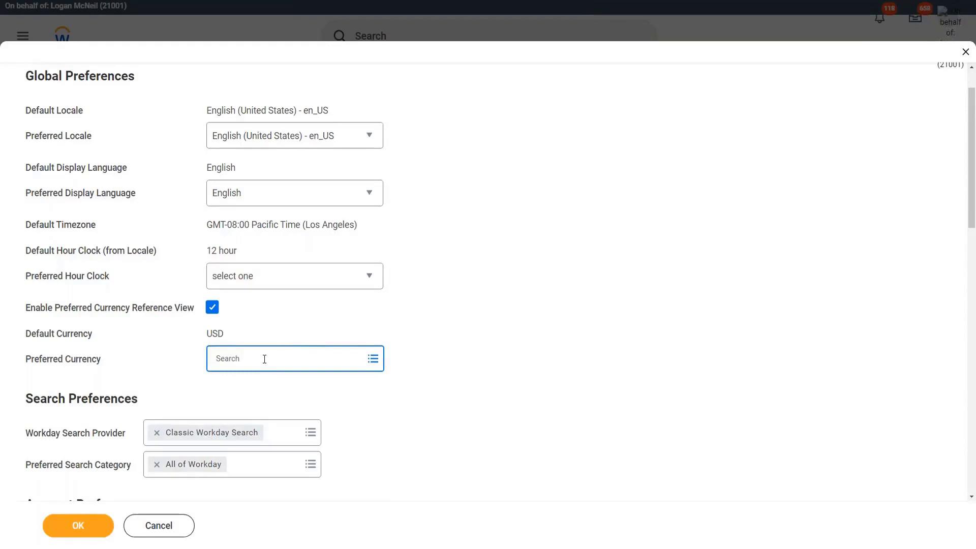
pyautogui.click(264, 359)
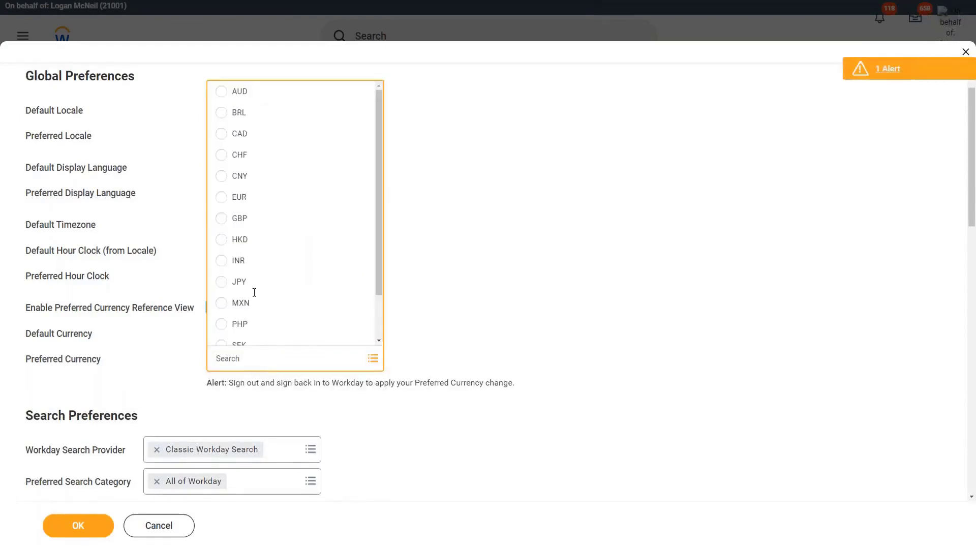
pyautogui.press('Return')
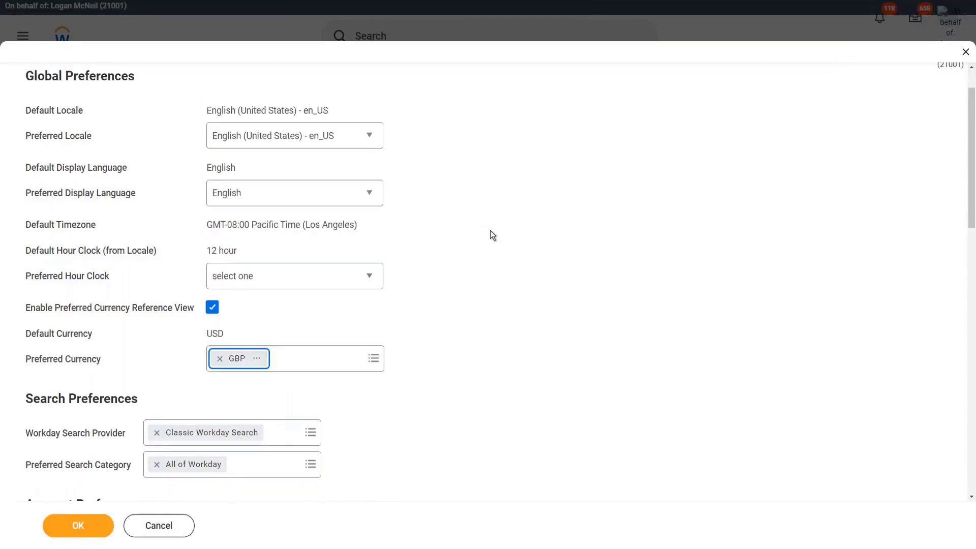
# Discard the unsaved preferred currency change.
pyautogui.click(170, 532)
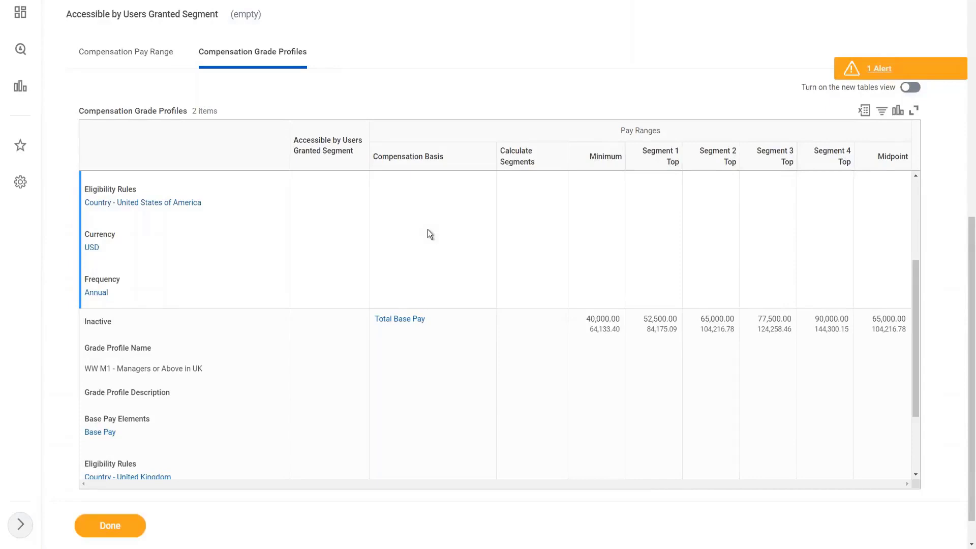
pyautogui.scroll(2, 622, 219)
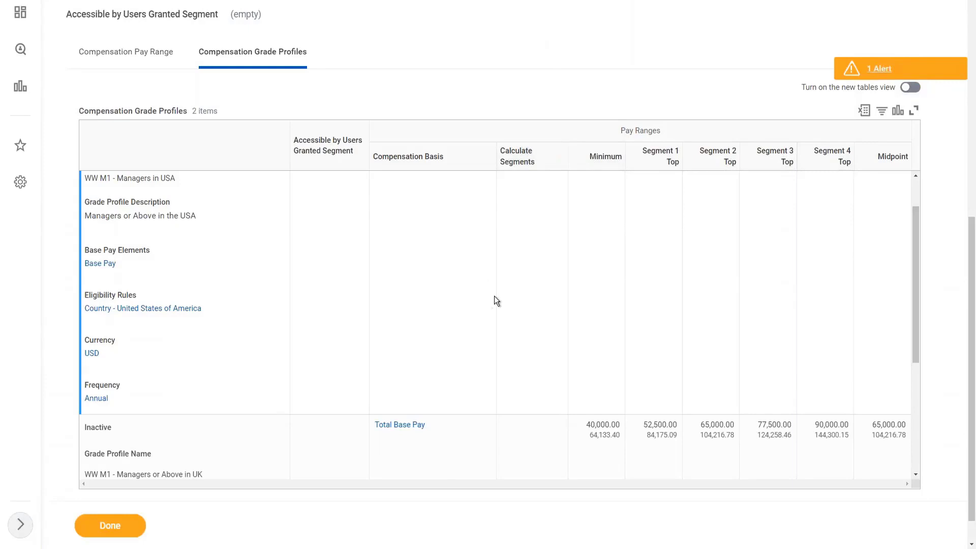
pyautogui.scroll(-3, 495, 296)
pyautogui.scroll(4, 496, 301)
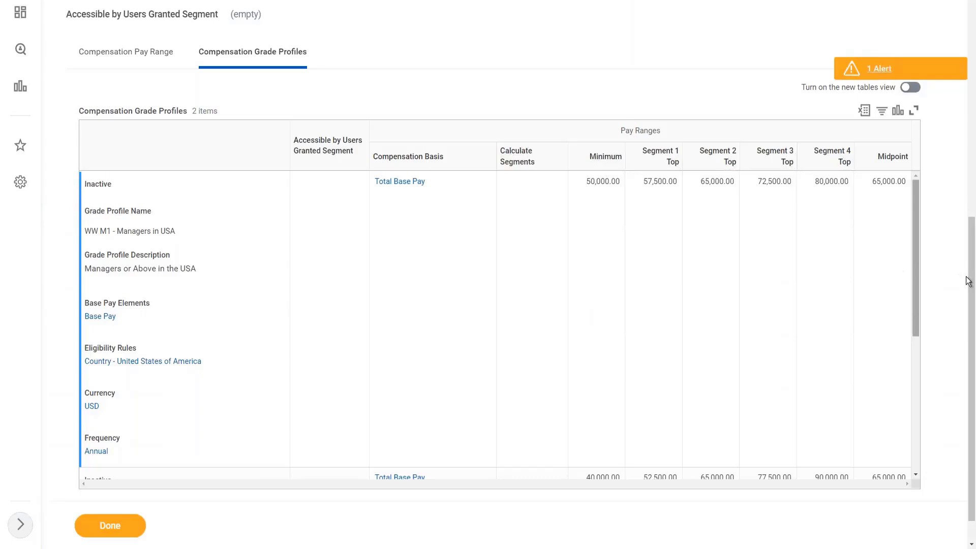
pyautogui.scroll(-1, 970, 279)
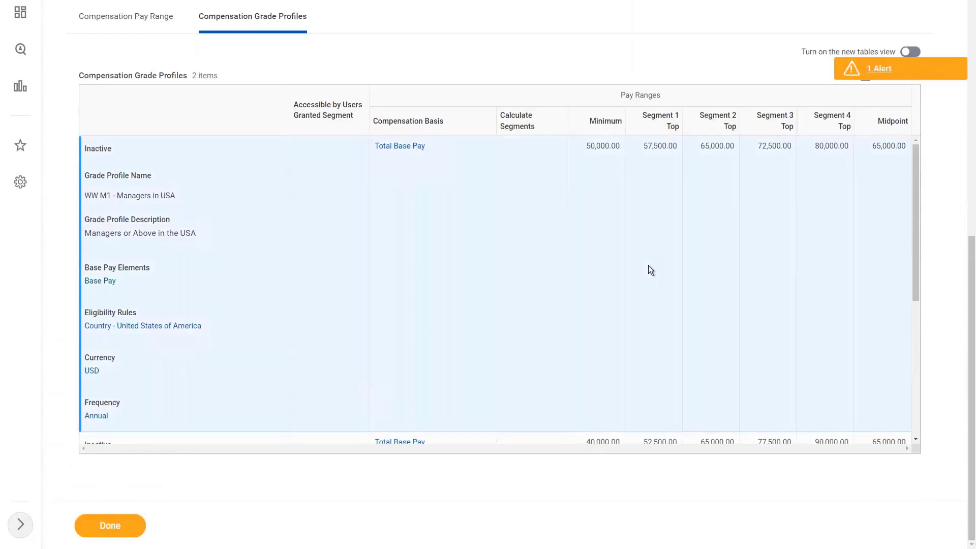
pyautogui.scroll(-5, 649, 265)
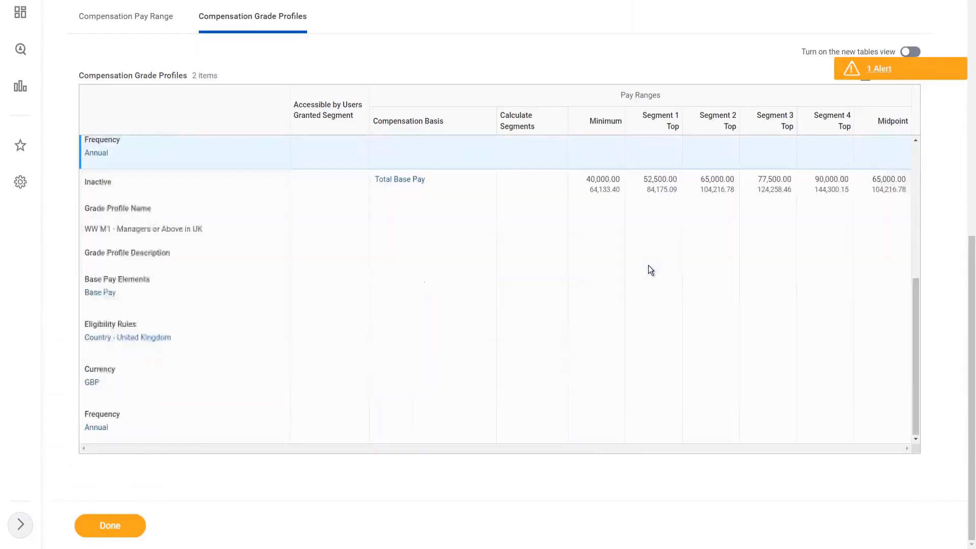
pyautogui.scroll(5, 648, 265)
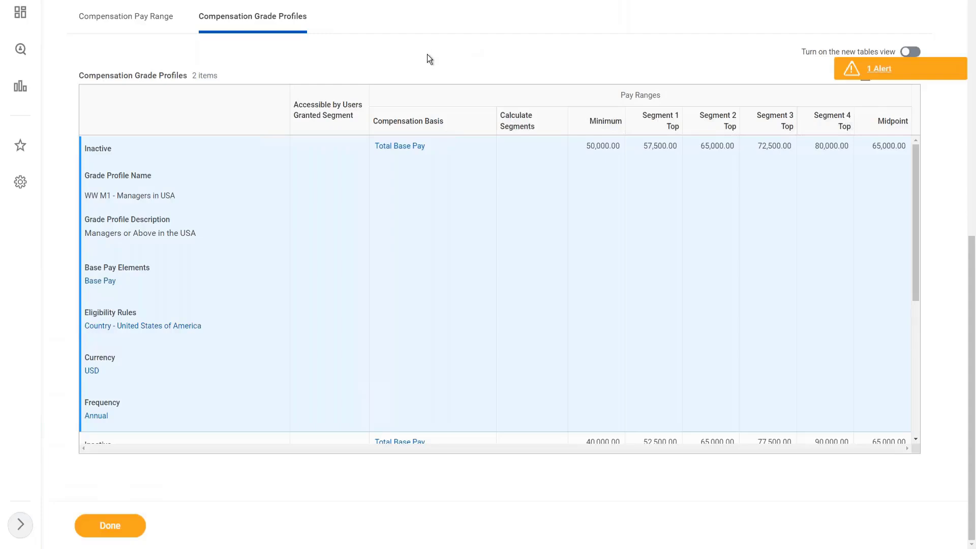
pyautogui.scroll(-5, 329, 268)
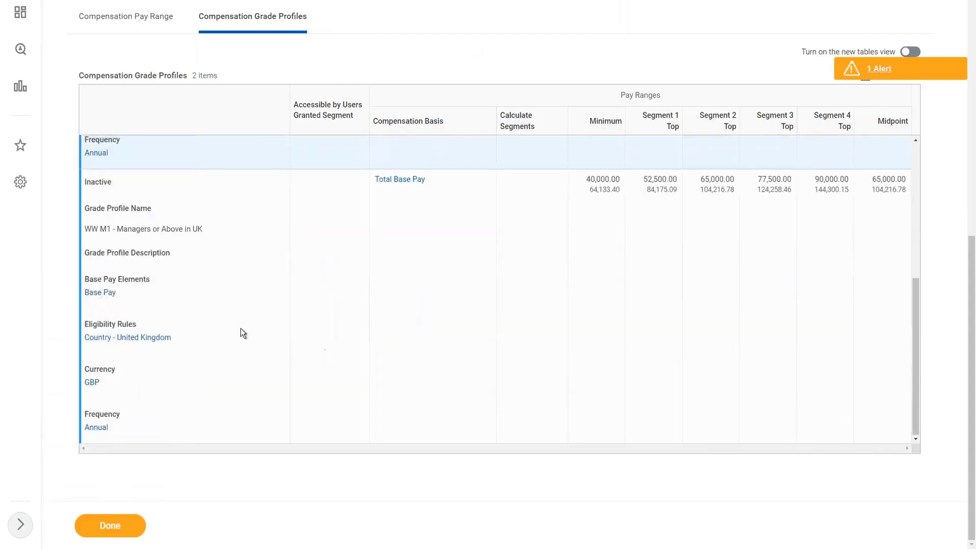
pyautogui.scroll(12, 227, 334)
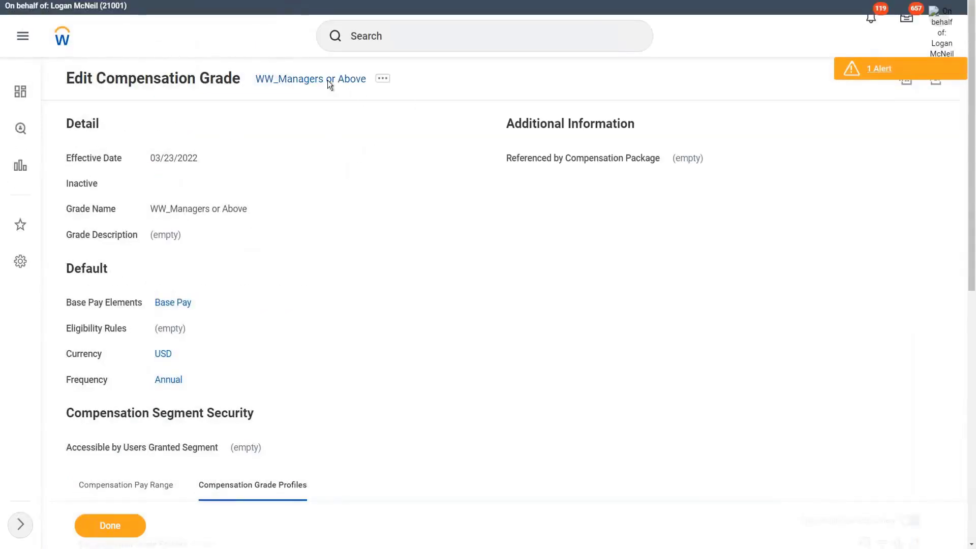
# Copy the WW_Managers or Above grade name from its link and focus the search bar.
pyautogui.scroll(-1, 328, 82)
pyautogui.rightClick(309, 64)
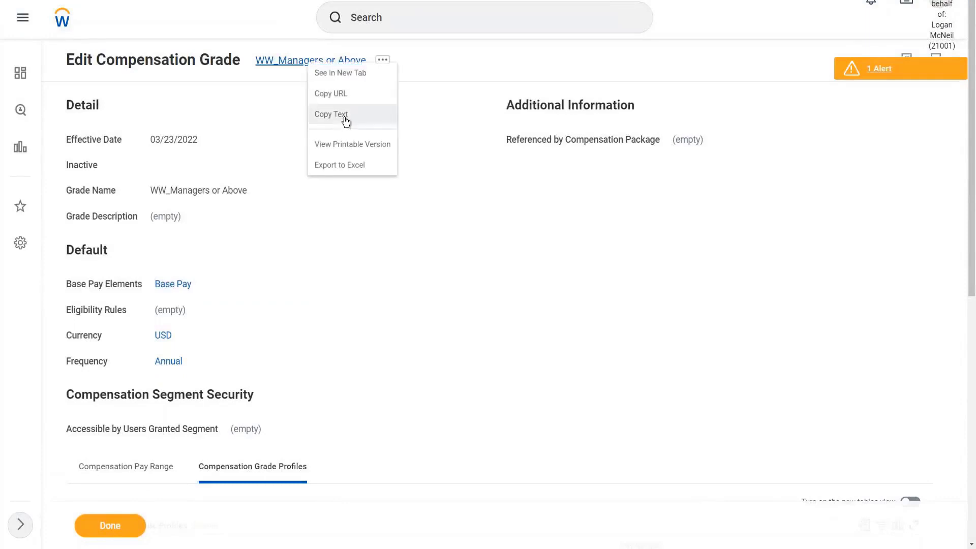
pyautogui.click(345, 116)
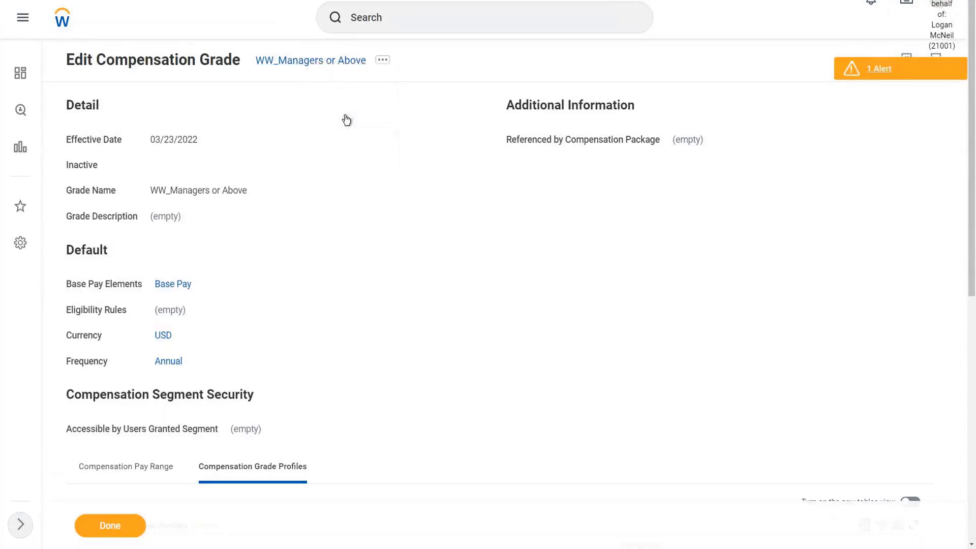
pyautogui.click(399, 24)
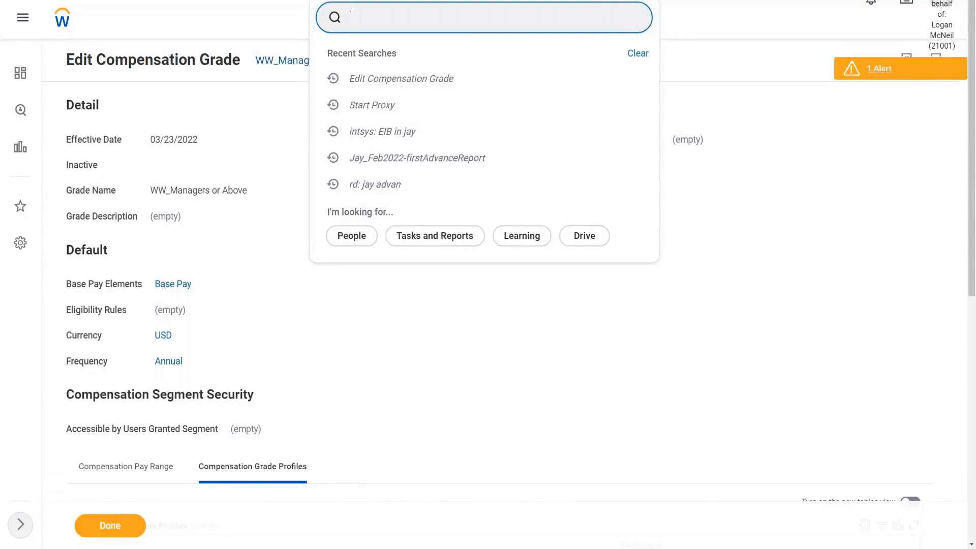
# Run Edit Job Profile for 64635 - WW_Chief Executive Officer.
pyautogui.write('edit job profile')
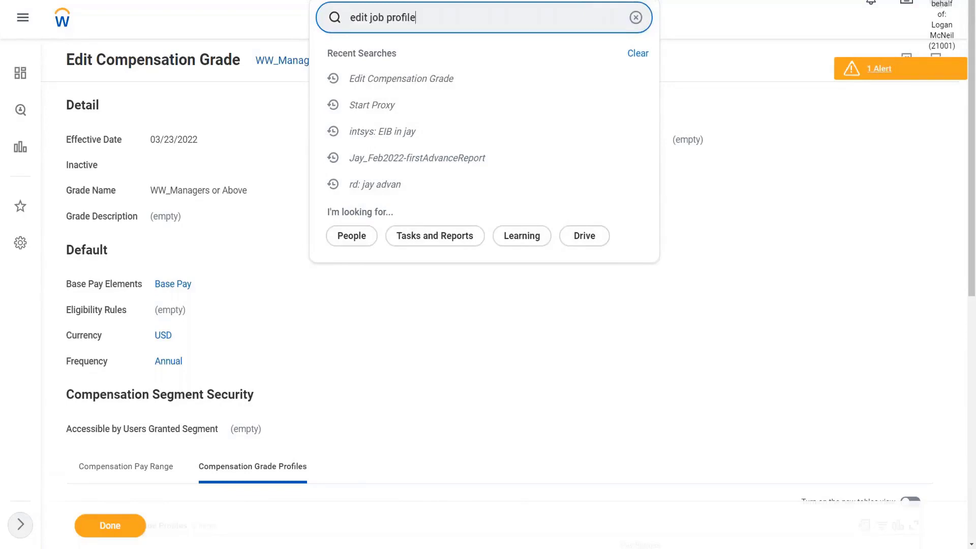
pyautogui.click(395, 62)
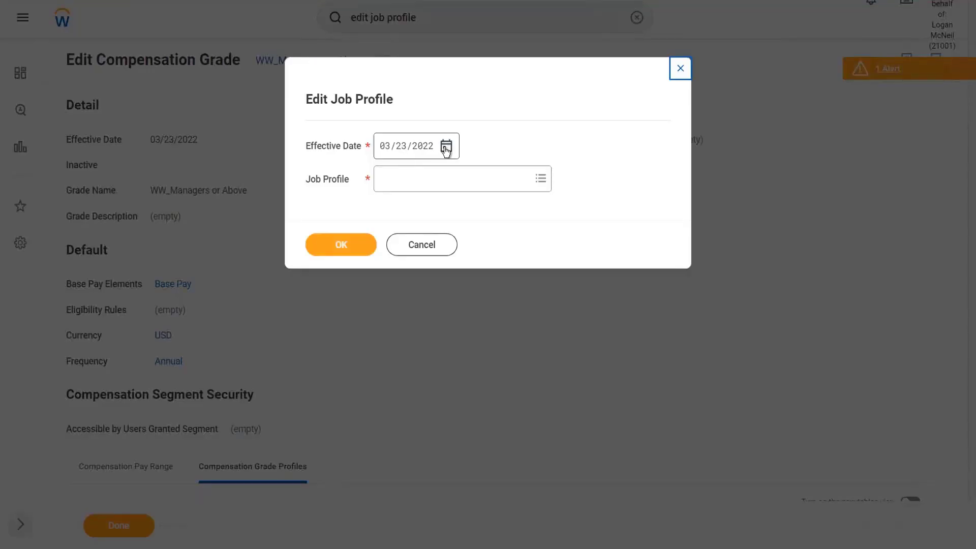
pyautogui.click(408, 184)
pyautogui.write('ww')
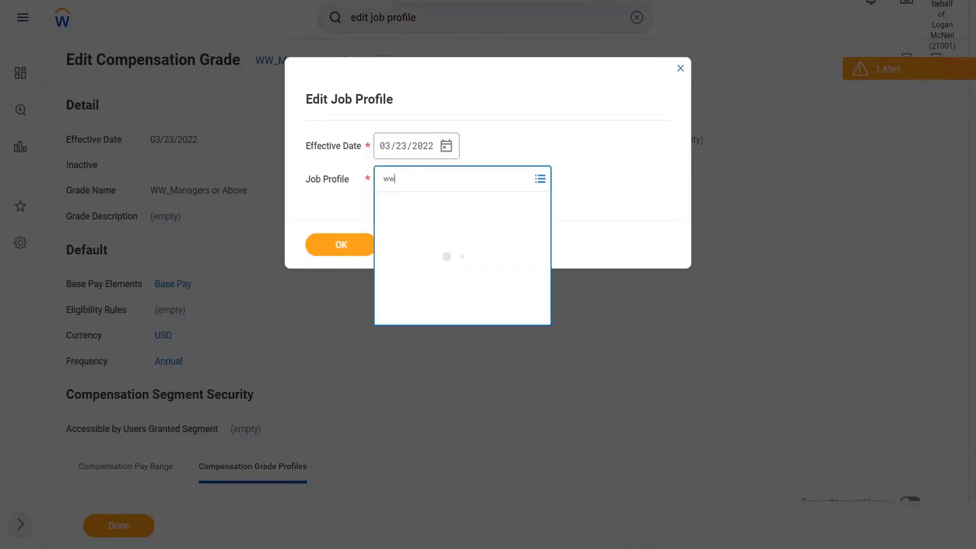
pyautogui.write('_')
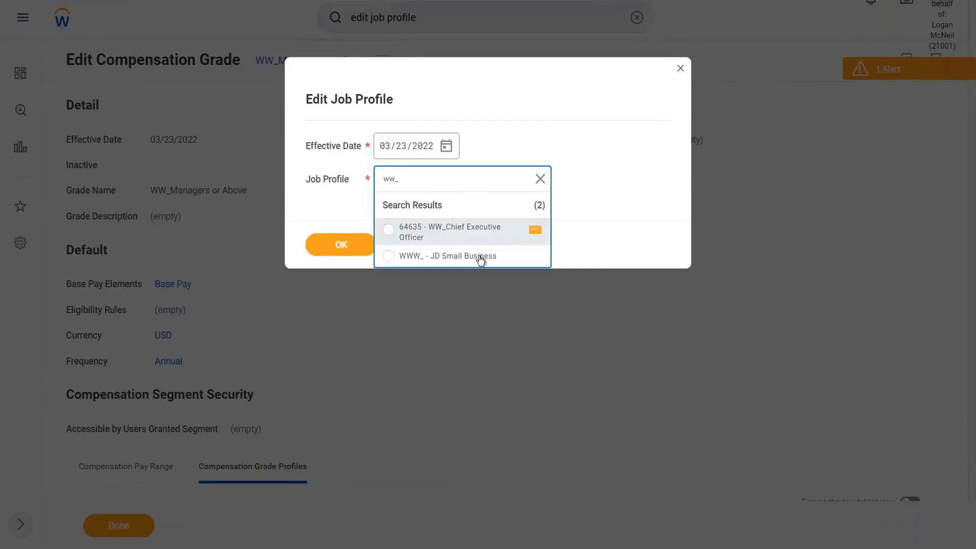
pyautogui.click(464, 232)
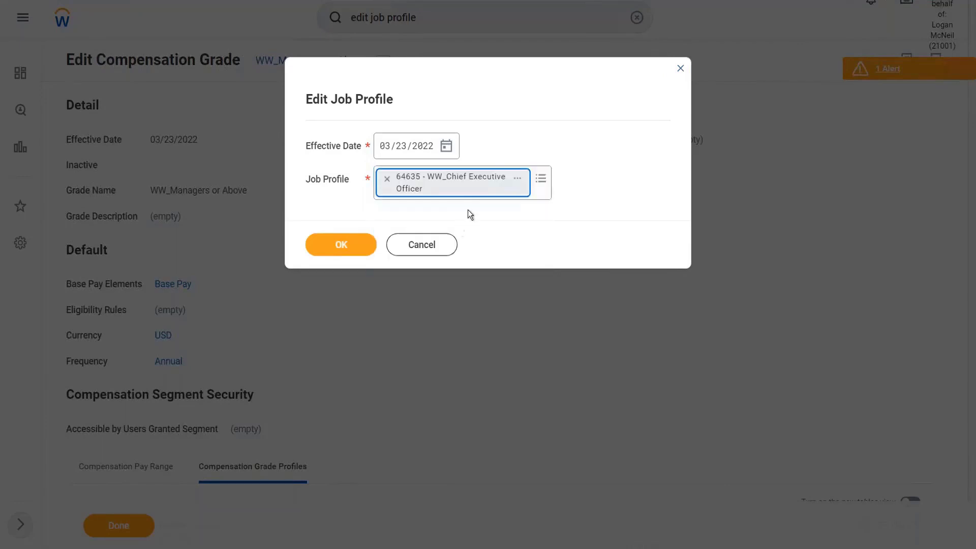
pyautogui.click(356, 243)
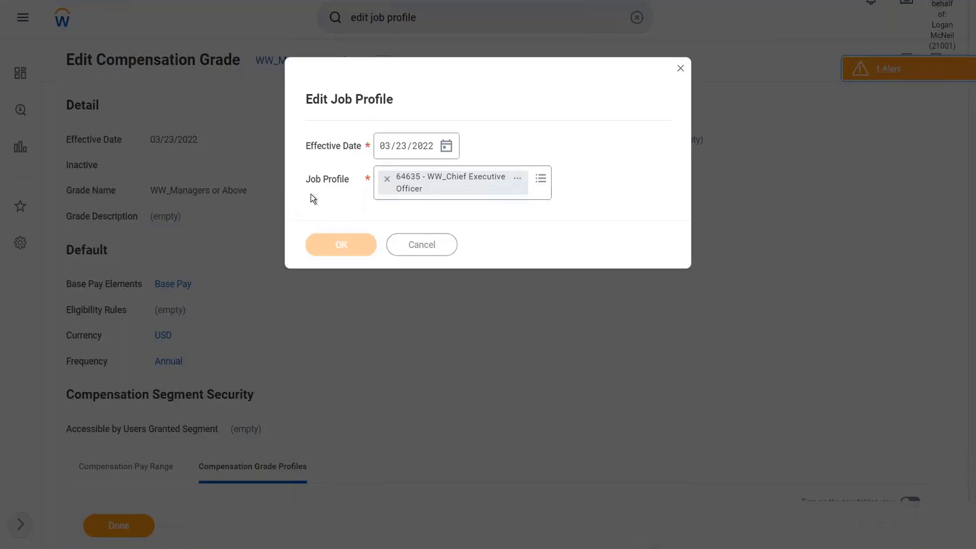
# Set the CEO profile's compensation grade to WW_Managers or Above, leaving the grade profile blank.
pyautogui.scroll(-3, 456, 231)
pyautogui.scroll(-1, 437, 214)
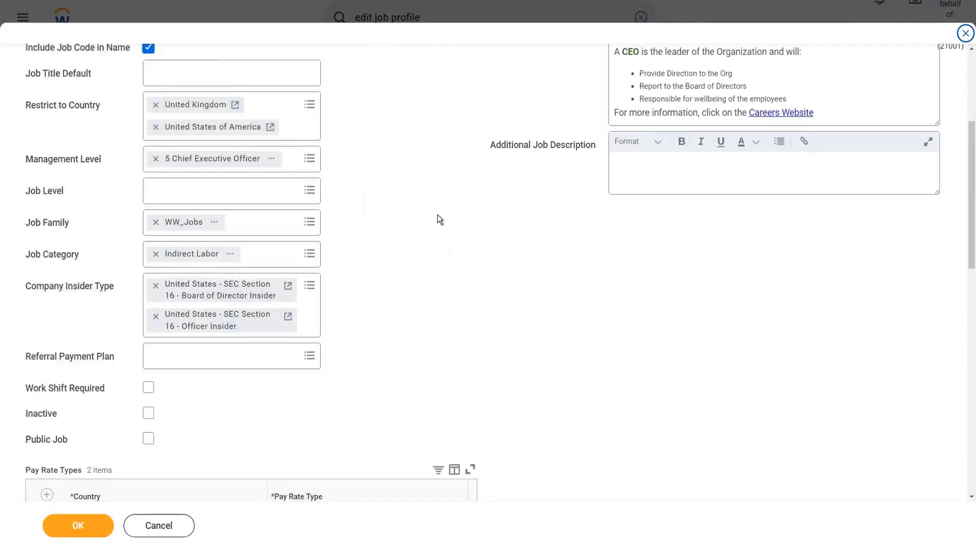
pyautogui.scroll(-7, 438, 215)
pyautogui.scroll(-2, 438, 215)
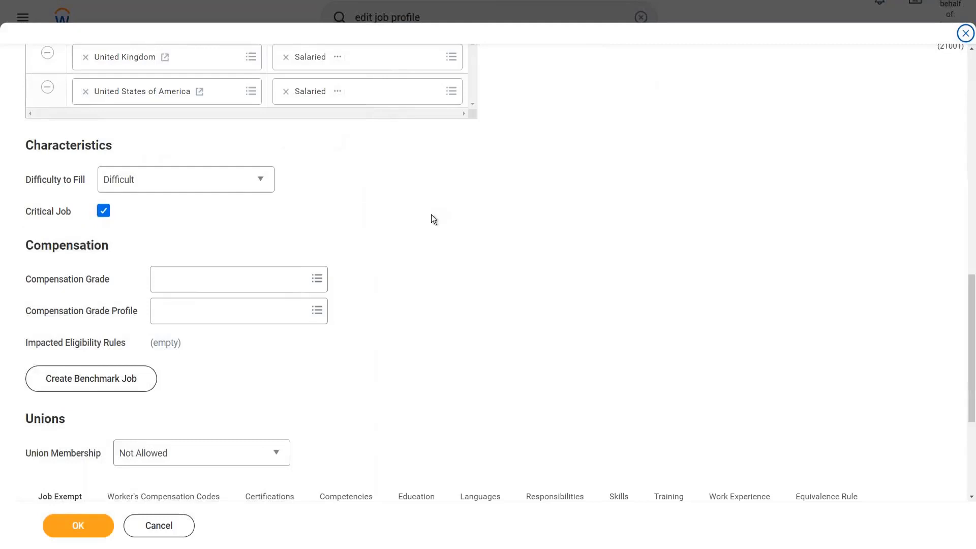
pyautogui.moveTo(31, 279); pyautogui.dragTo(115, 279)
pyautogui.click(116, 279)
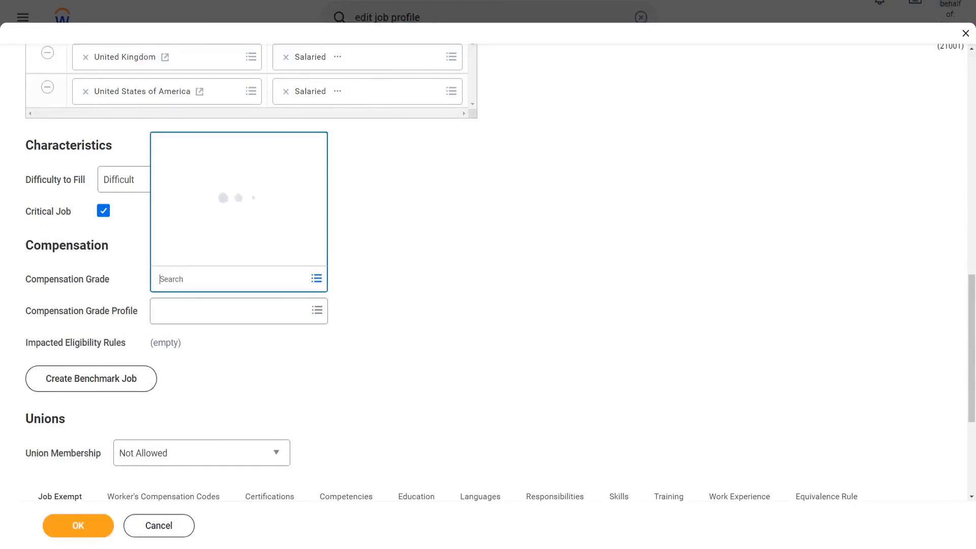
pyautogui.write('ww_')
pyautogui.press('Return')
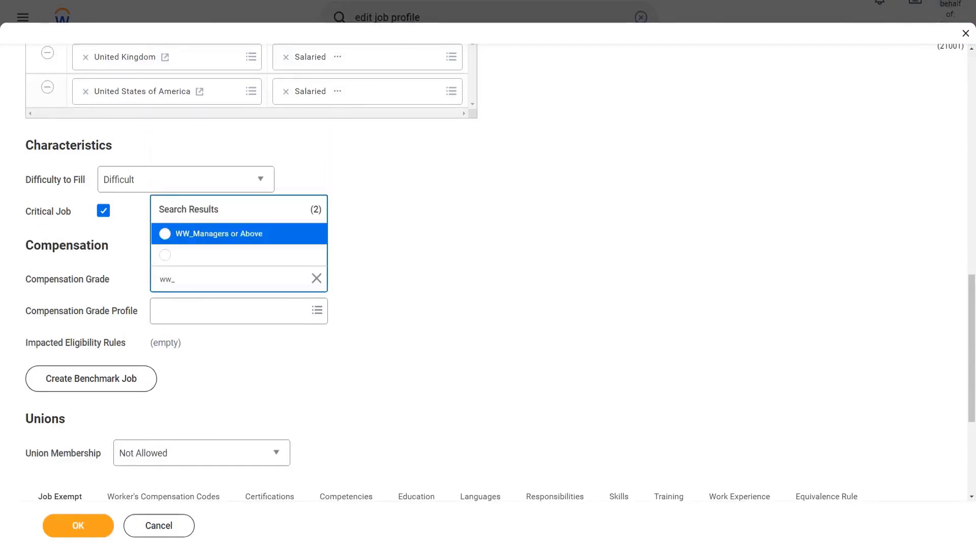
pyautogui.click(216, 235)
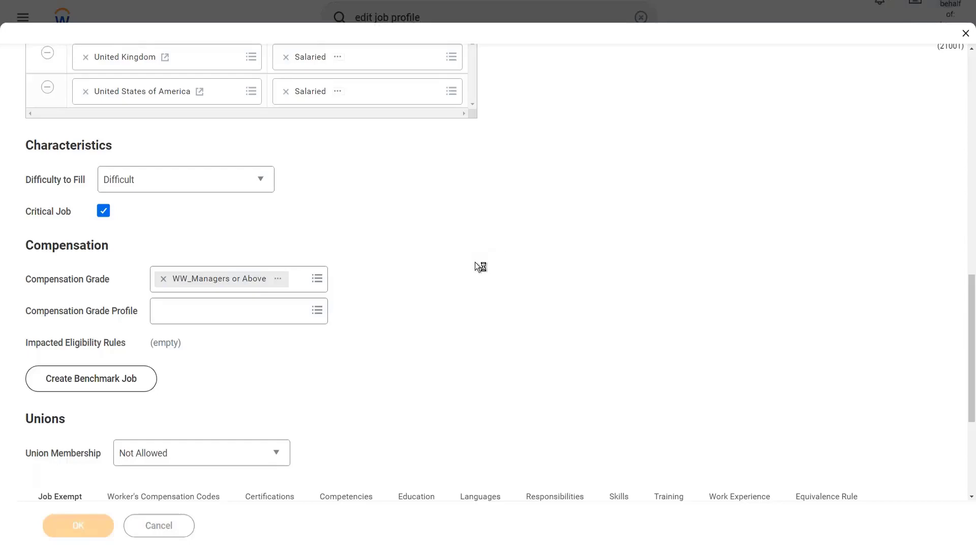
# Scroll through the saved CEO job profile to confirm compensation grade WW_Managers or Above.
pyautogui.scroll(-1, 407, 280)
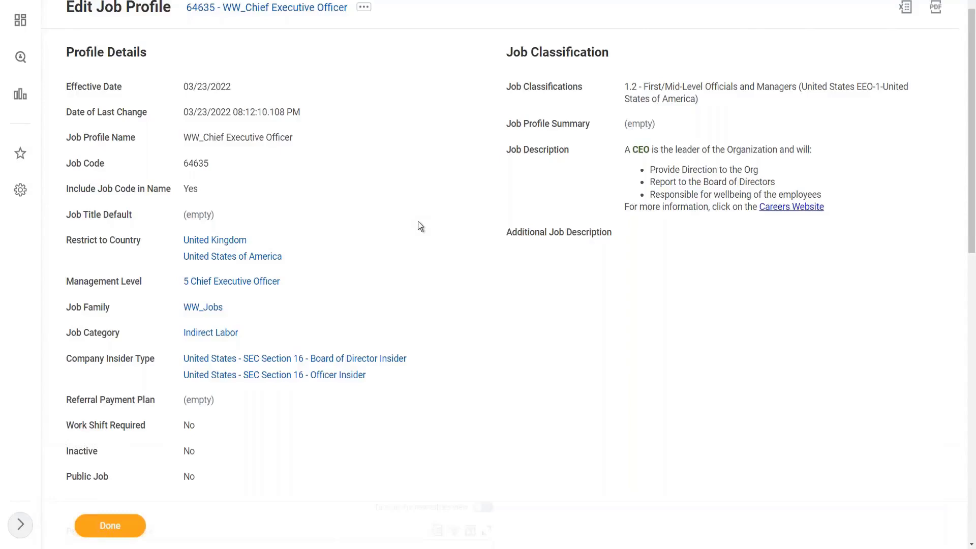
pyautogui.scroll(-1, 418, 221)
pyautogui.moveTo(276, 214)
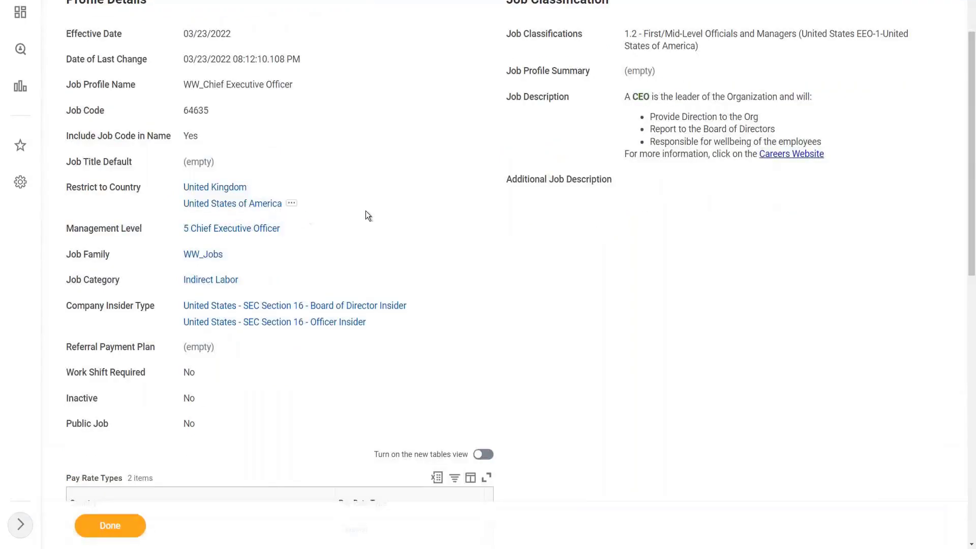
pyautogui.scroll(-3, 506, 224)
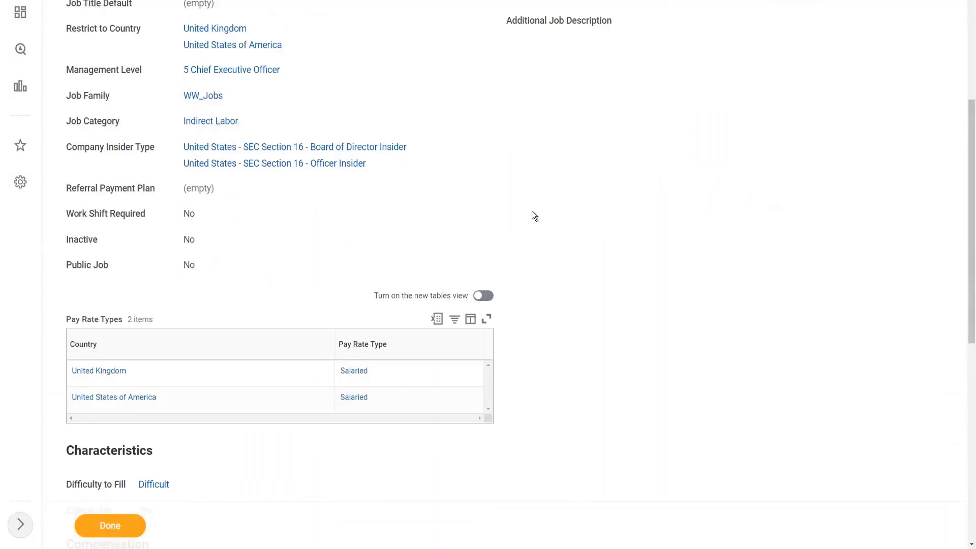
pyautogui.scroll(-4, 533, 216)
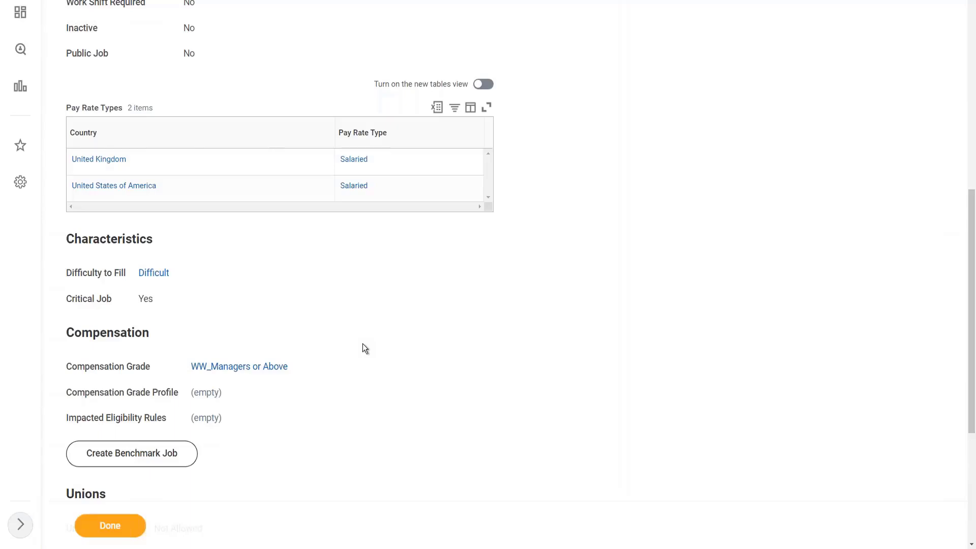
pyautogui.scroll(10, 362, 344)
# Reopen the CEO job profile for editing from its related actions.
pyautogui.click(364, 60)
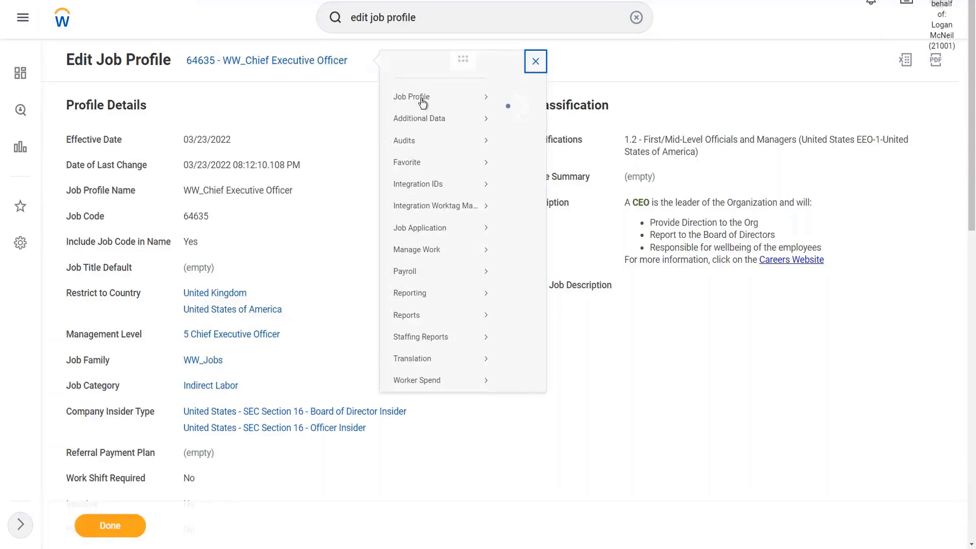
pyautogui.moveTo(420, 107)
pyautogui.click(519, 129)
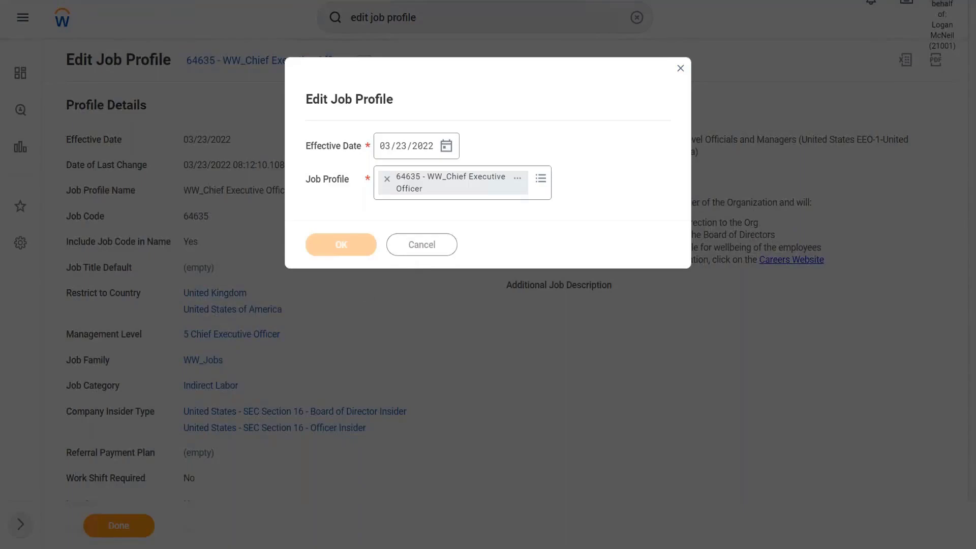
# Add grade profiles WW M1 - Managers in USA and Managers or Above in UK.
pyautogui.scroll(-15, 447, 284)
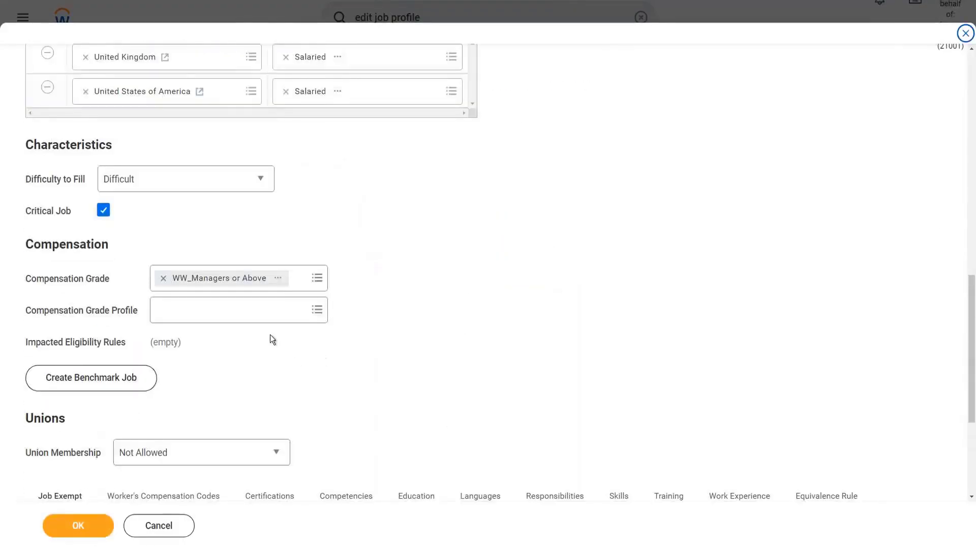
pyautogui.click(317, 310)
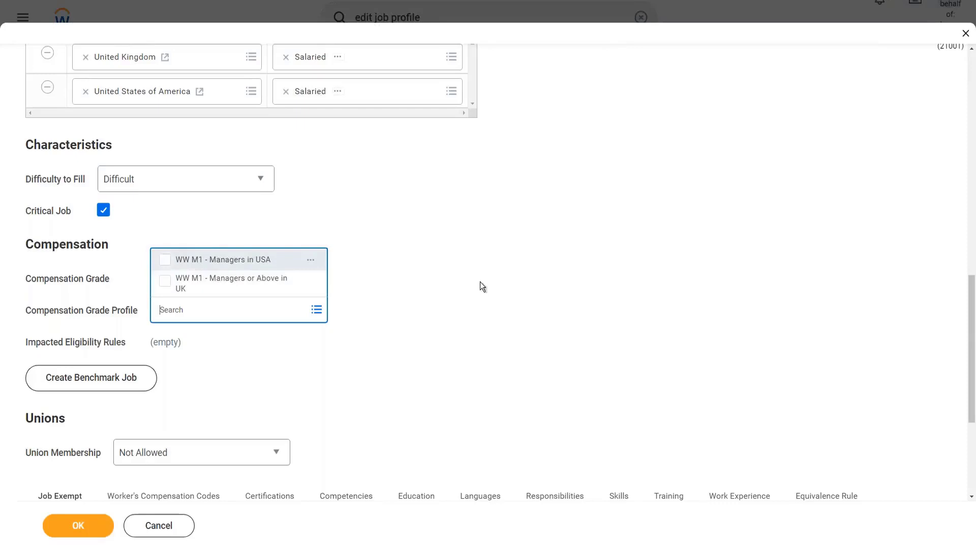
pyautogui.press('Return')
pyautogui.click(447, 275)
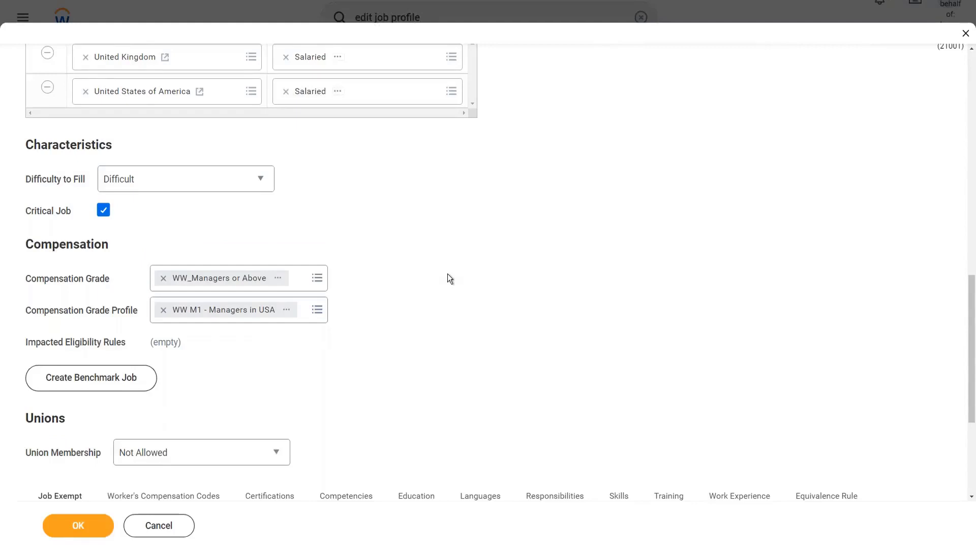
pyautogui.click(317, 310)
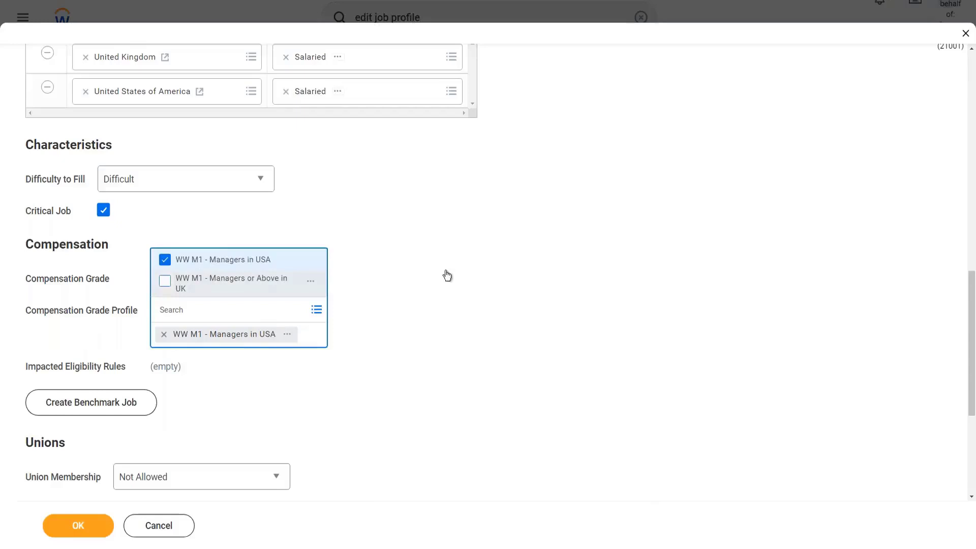
pyautogui.click(231, 281)
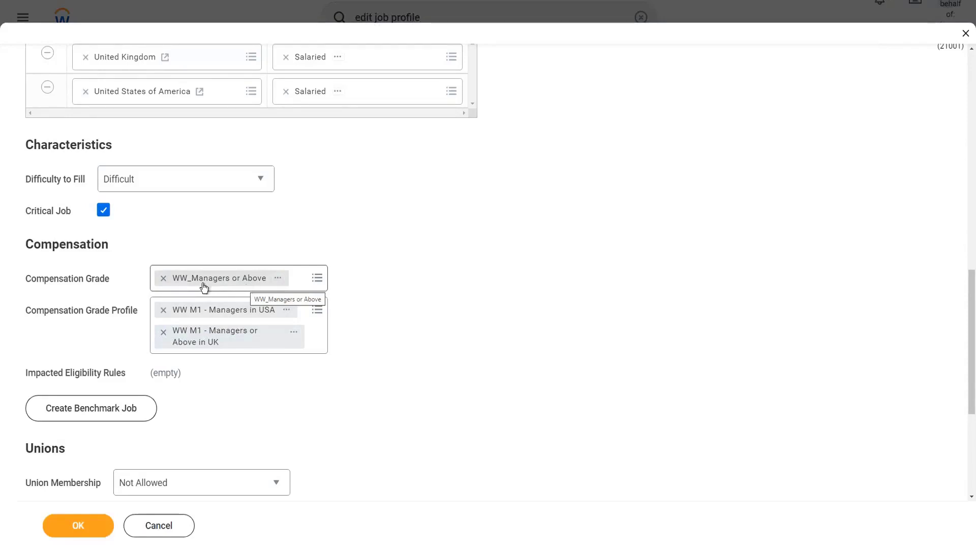
# Reset the compensation grade to WW_Managers or Above, leaving Compensation Grade Profile empty.
pyautogui.click(164, 278)
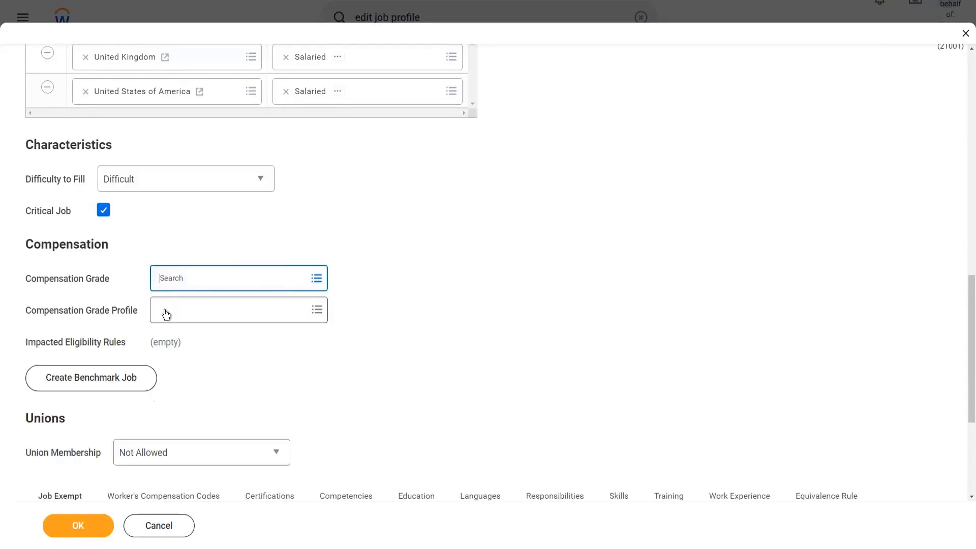
pyautogui.click(278, 315)
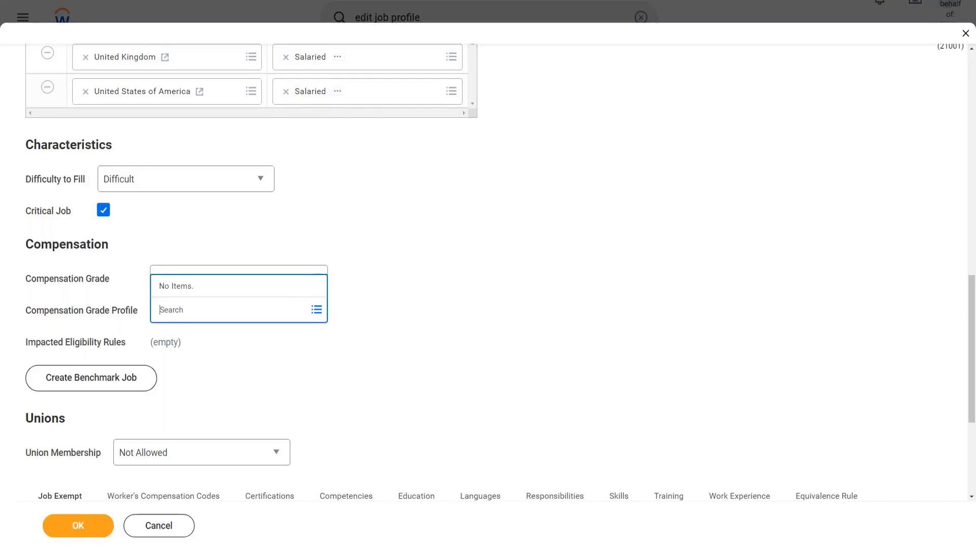
pyautogui.click(350, 267)
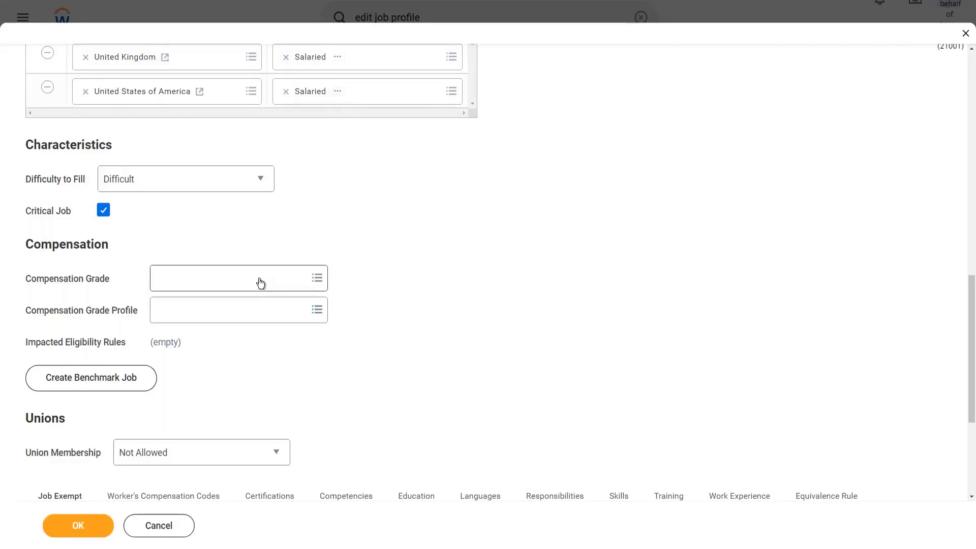
pyautogui.click(261, 283)
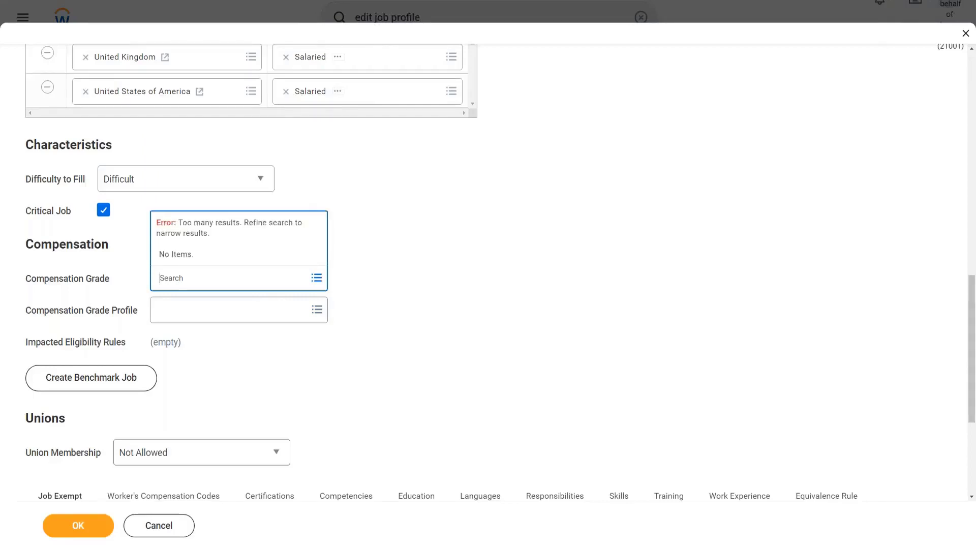
pyautogui.click(326, 346)
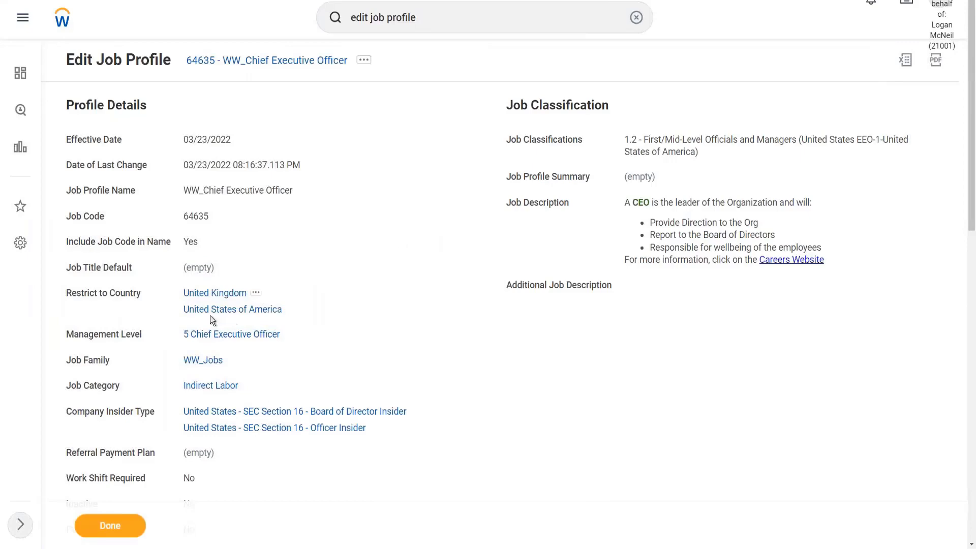
# Scroll to the Compensation section to verify grade WW_Managers or Above and an empty grade profile.
pyautogui.scroll(-3, 471, 303)
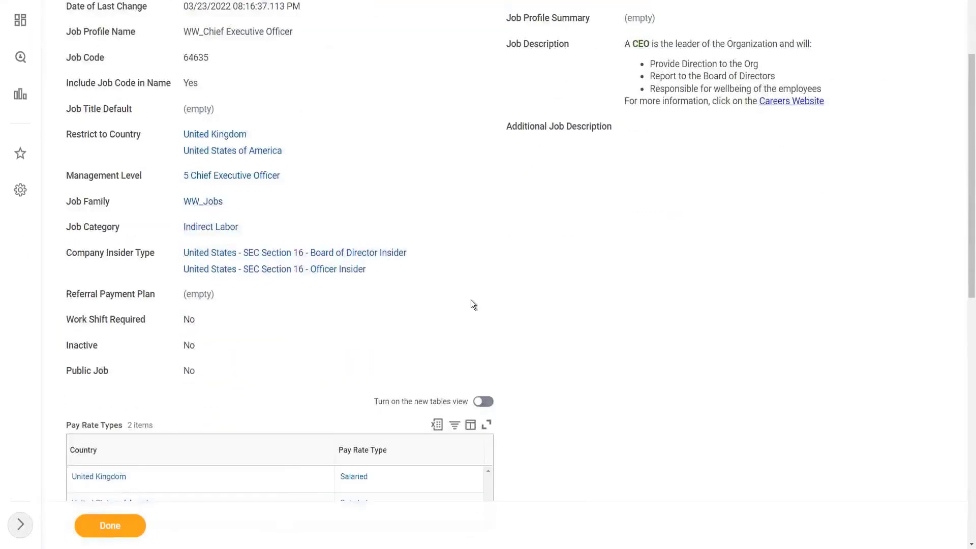
pyautogui.scroll(-2, 472, 304)
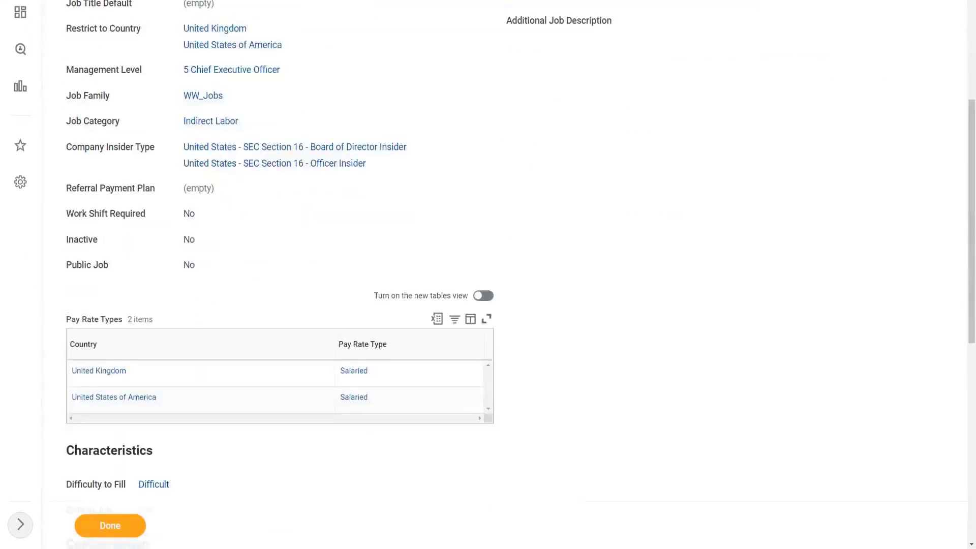
pyautogui.scroll(-3, 350, 315)
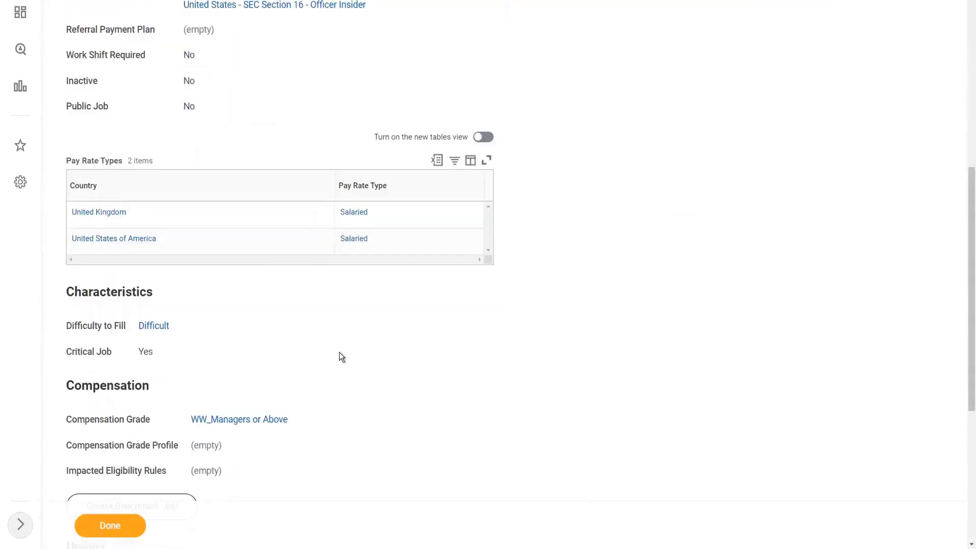
pyautogui.scroll(-1, 340, 352)
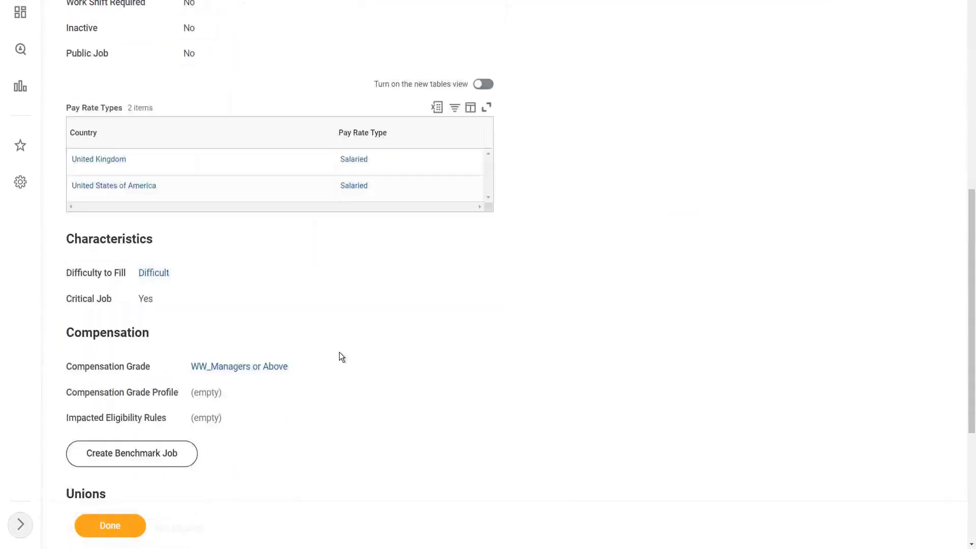